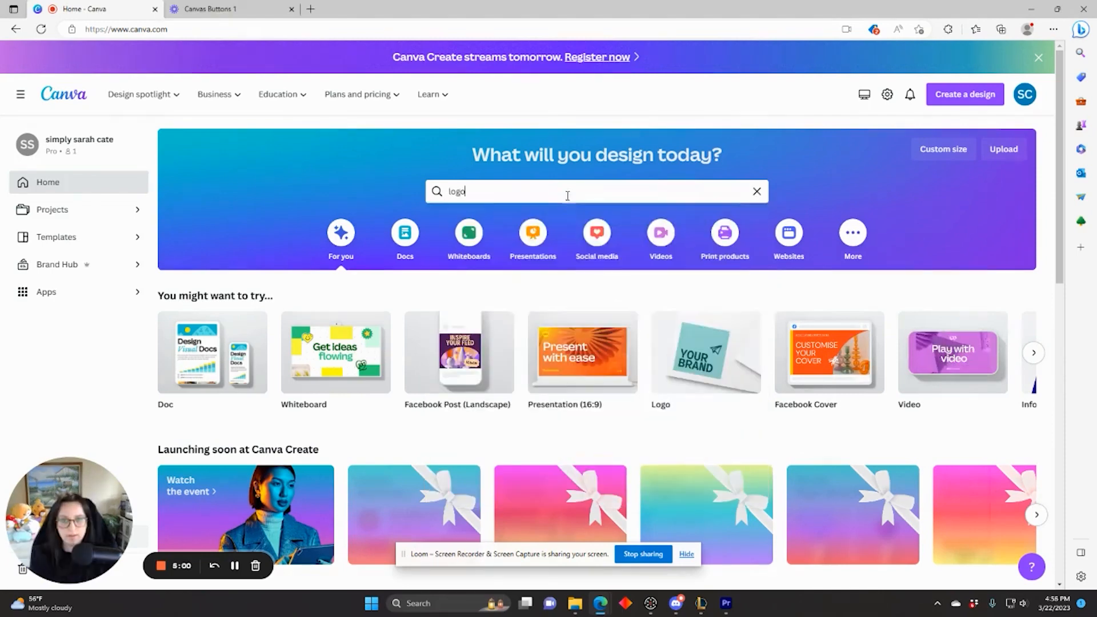
Step: Search Canva templates for 'logo' and start a blank Logo design
{"action": "left_click", "coordinate": [567, 196]}
{"action": "key", "text": "Return"}
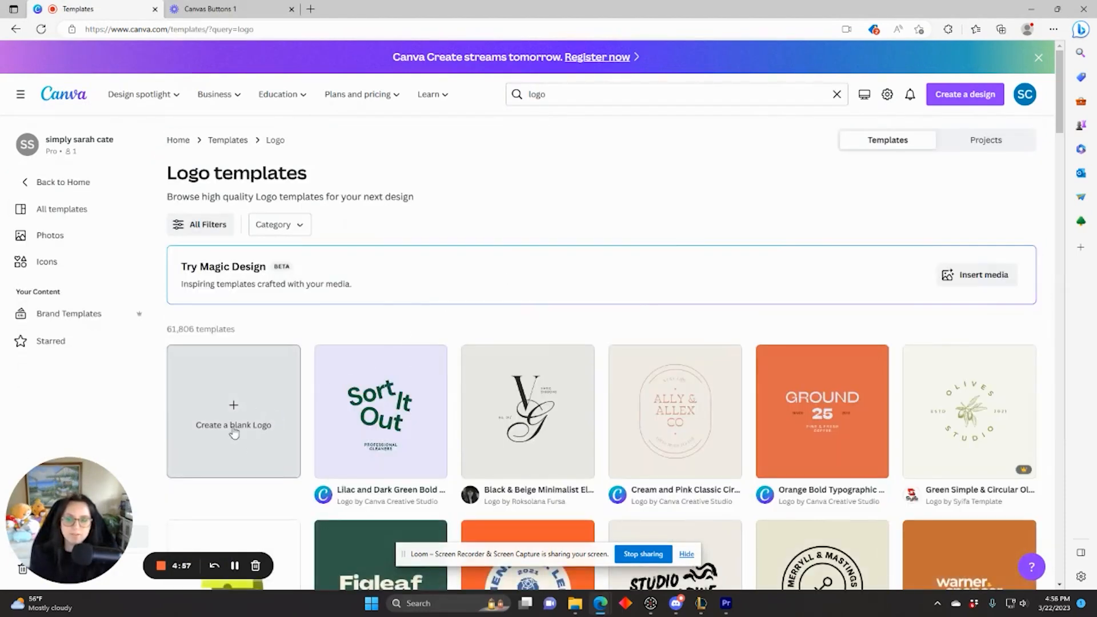
{"action": "left_click", "coordinate": [242, 445]}
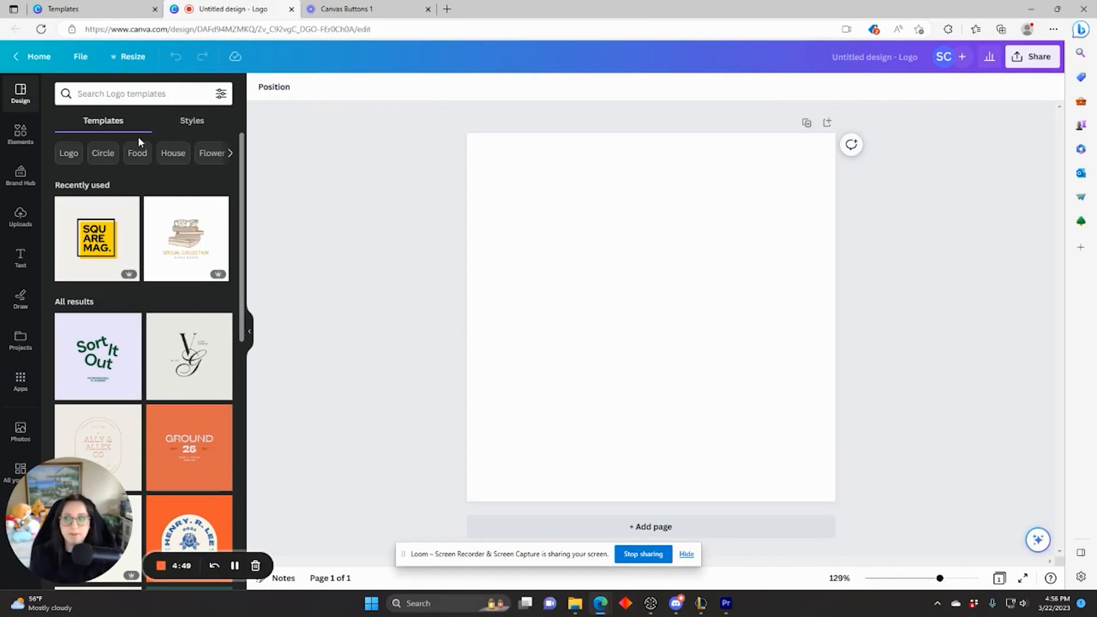
Step: Search Elements for 'shapes' and add the rounded square from Lines & Shapes to the page
{"action": "left_click", "coordinate": [23, 136]}
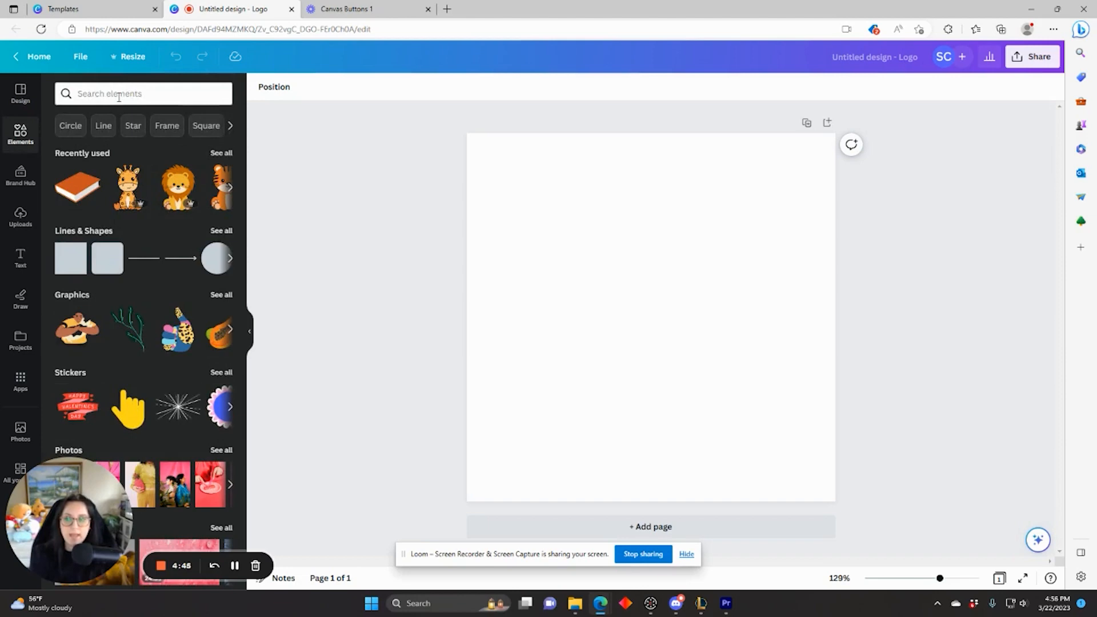
{"action": "left_click", "coordinate": [119, 97]}
{"action": "type", "text": "shapes"}
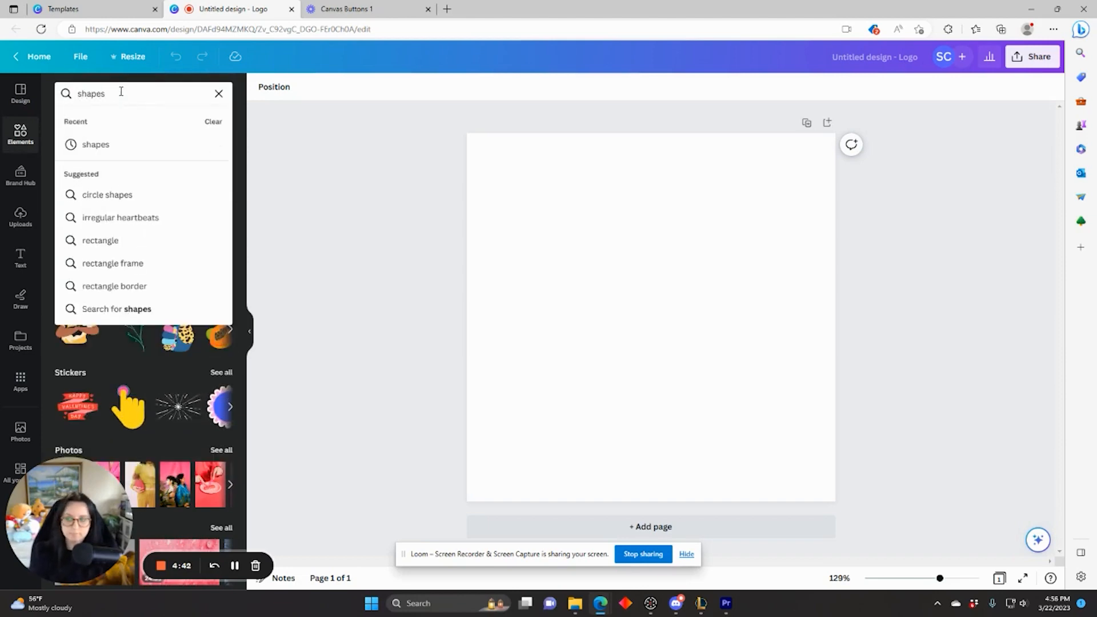
{"action": "left_click", "coordinate": [124, 145]}
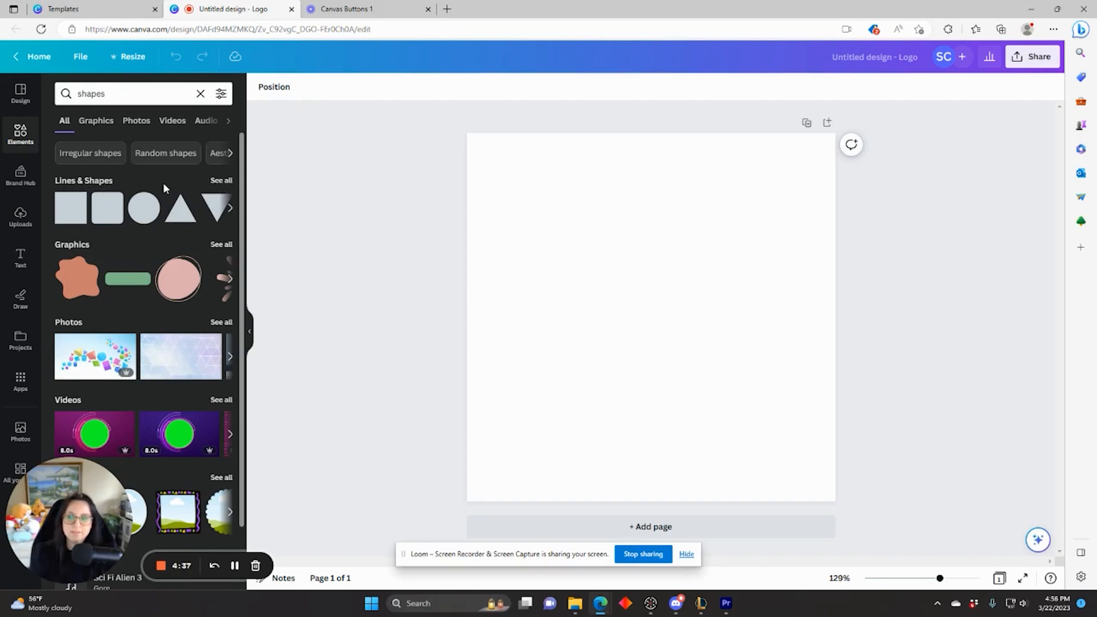
{"action": "left_click", "coordinate": [218, 186]}
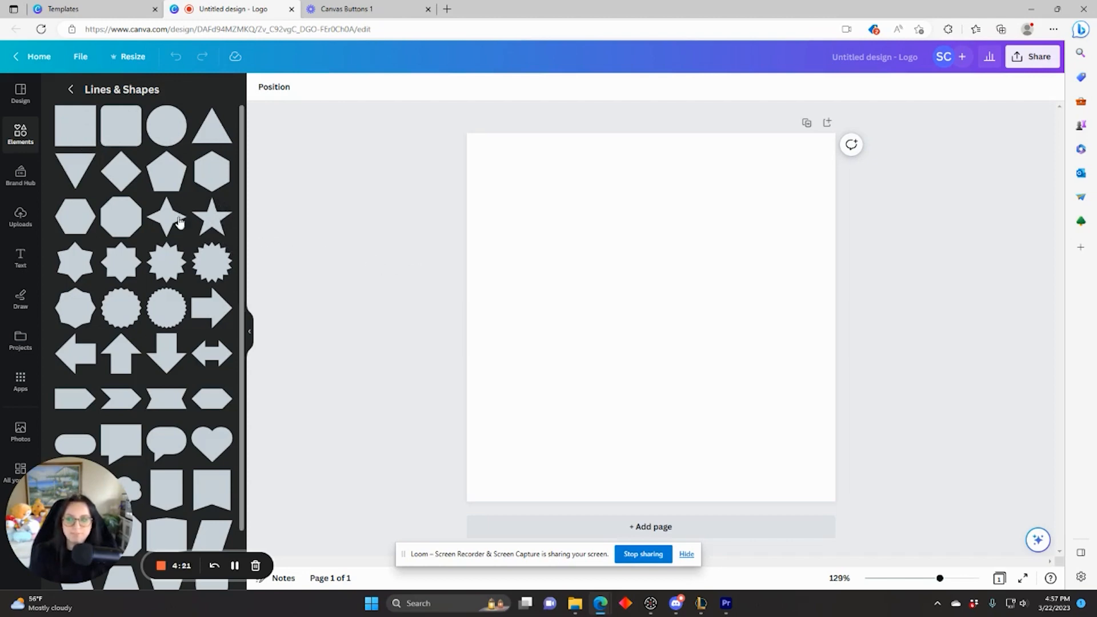
{"action": "left_click", "coordinate": [116, 138]}
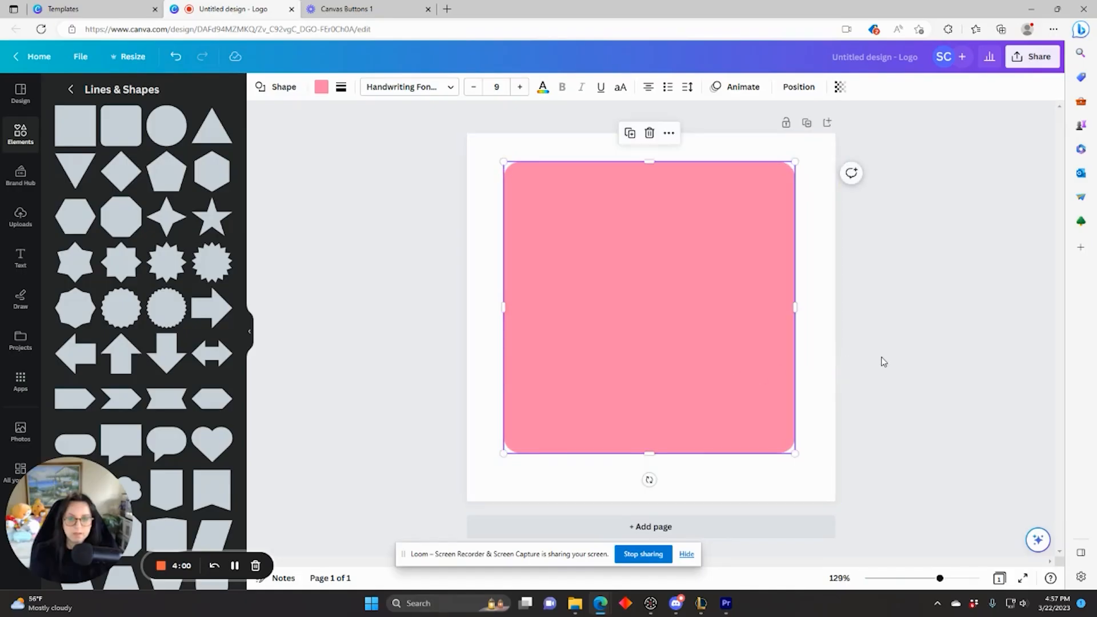
{"action": "left_click", "coordinate": [883, 361]}
{"action": "left_click", "coordinate": [536, 251]}
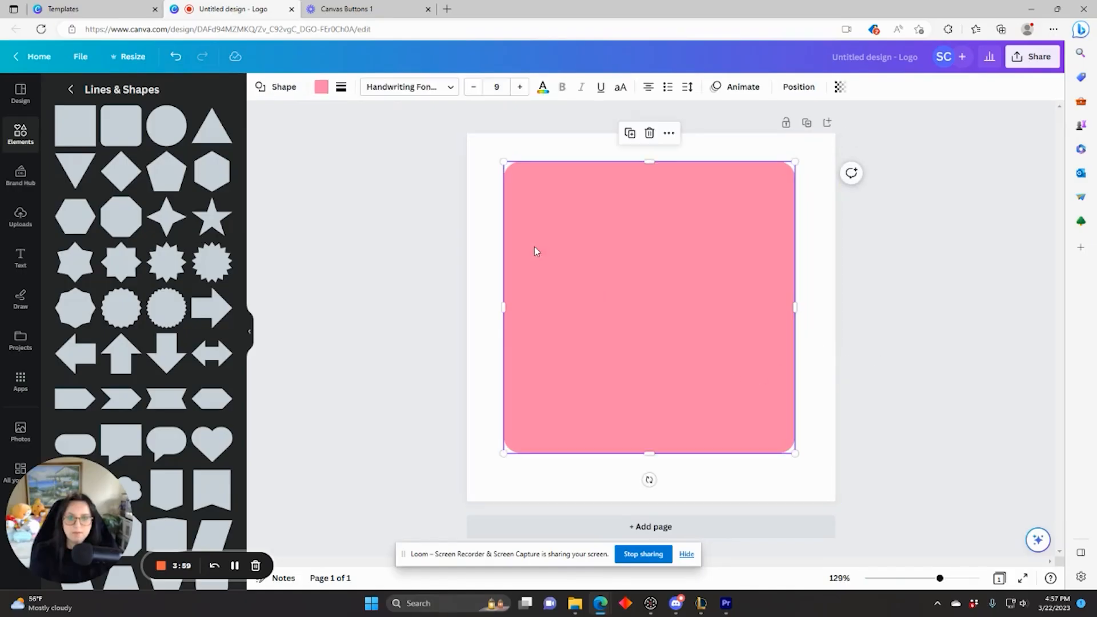
{"action": "left_click", "coordinate": [321, 86]}
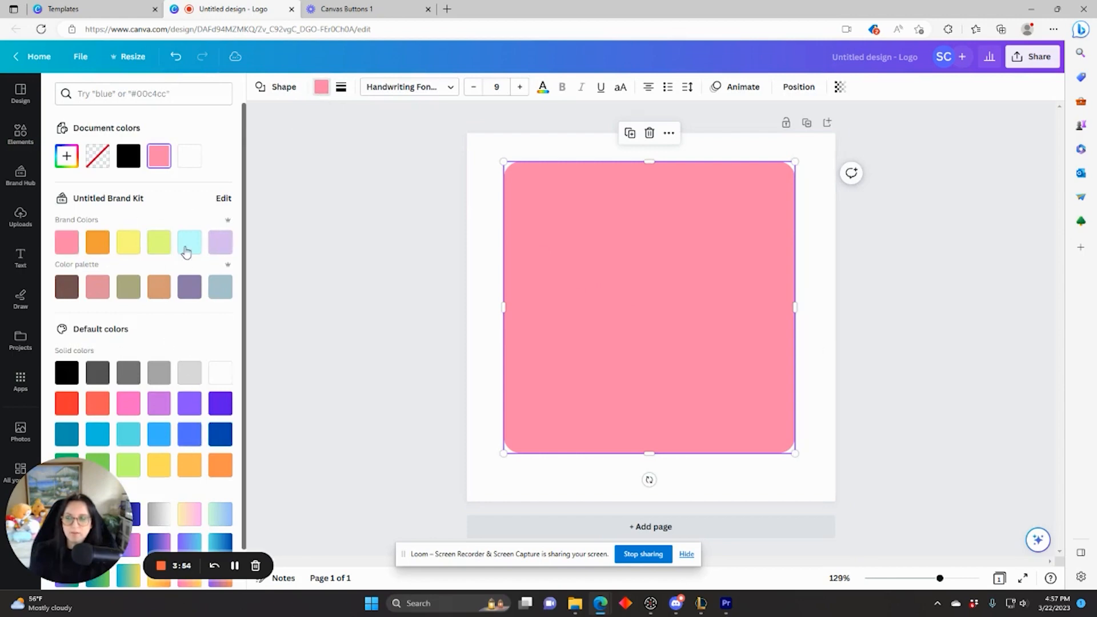
{"action": "left_click", "coordinate": [484, 278]}
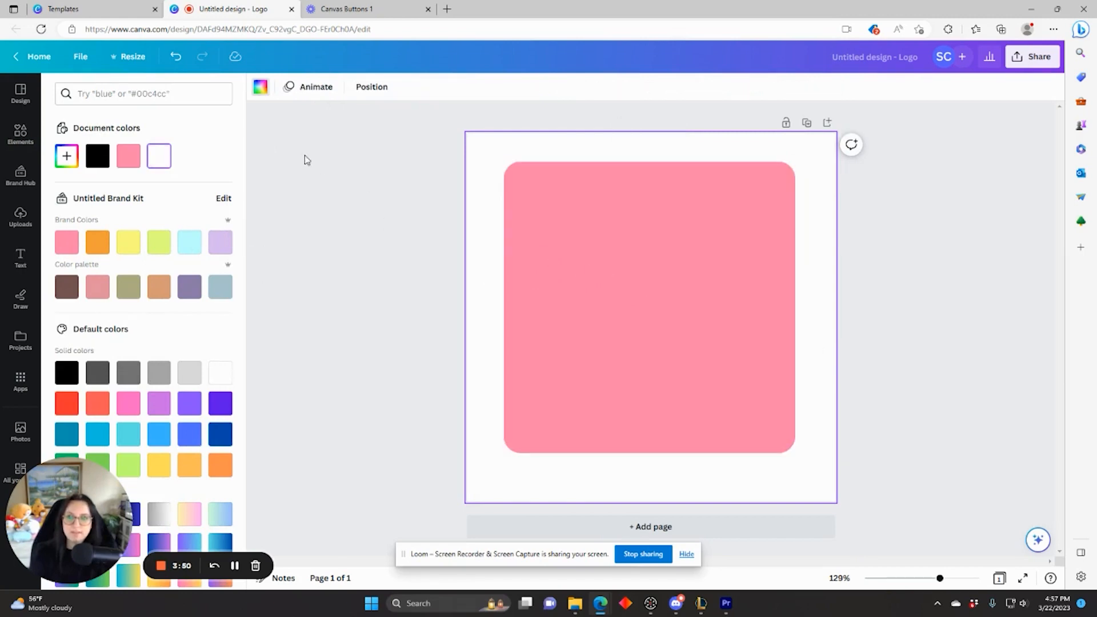
{"action": "left_click", "coordinate": [20, 134]}
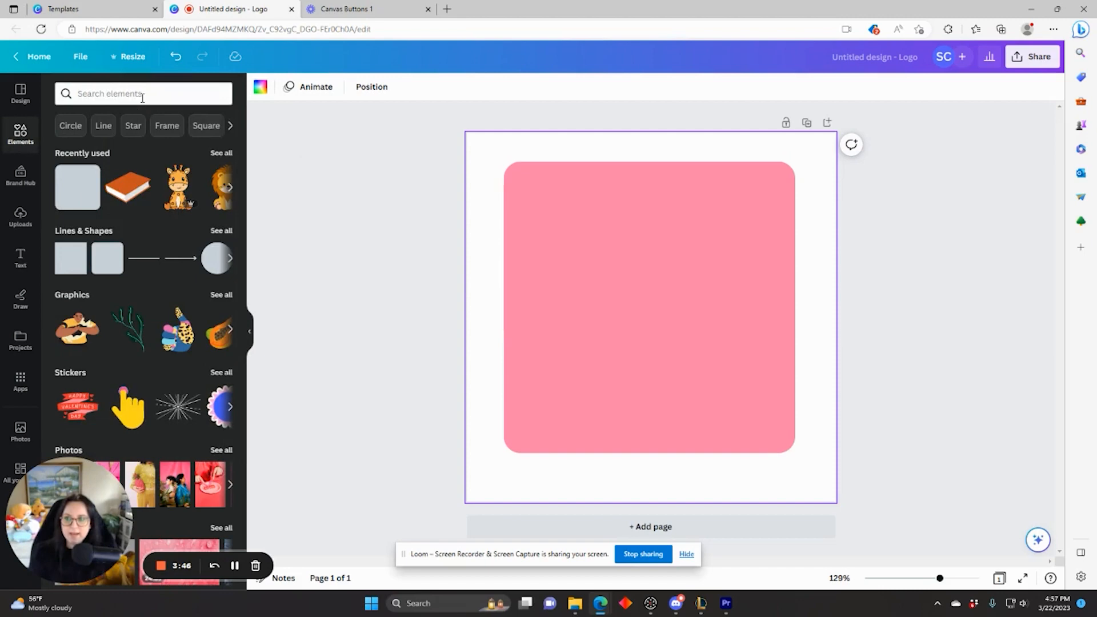
Step: Search Elements for 'tiger' and add the cute sitting tiger graphic
{"action": "left_click", "coordinate": [140, 97]}
{"action": "type", "text": "tiger"}
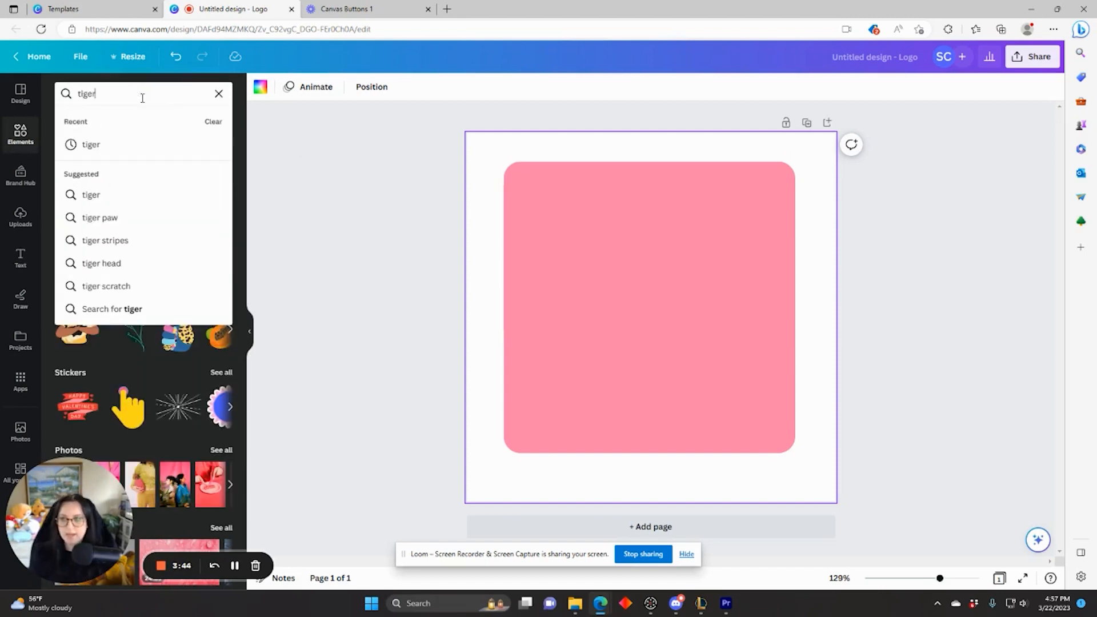
{"action": "key", "text": "Return"}
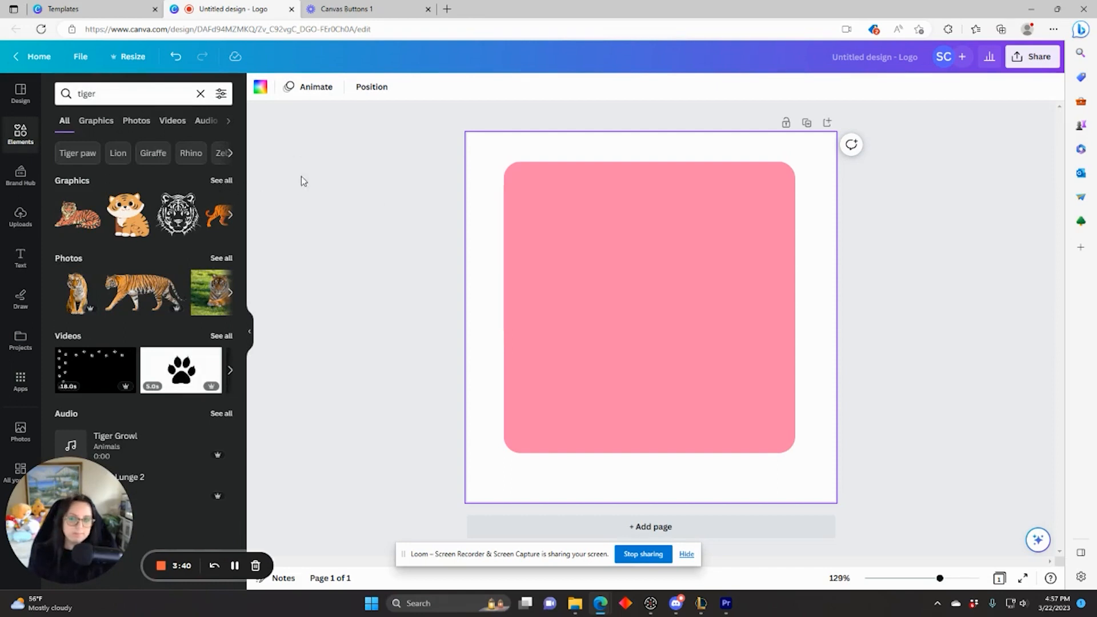
{"action": "left_click", "coordinate": [219, 182]}
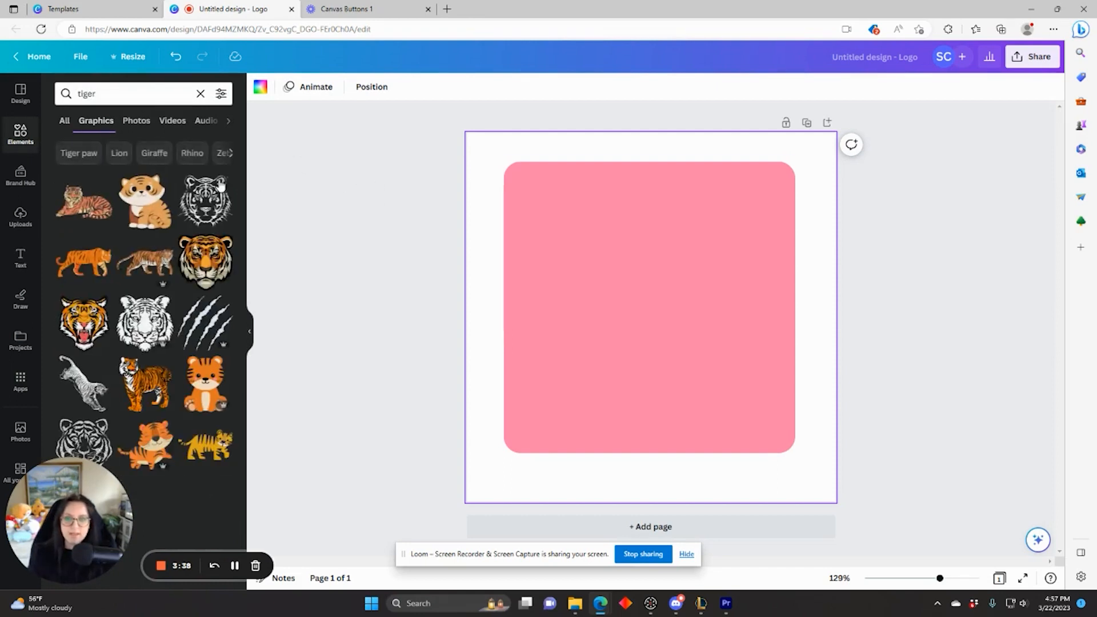
{"action": "left_click", "coordinate": [200, 387]}
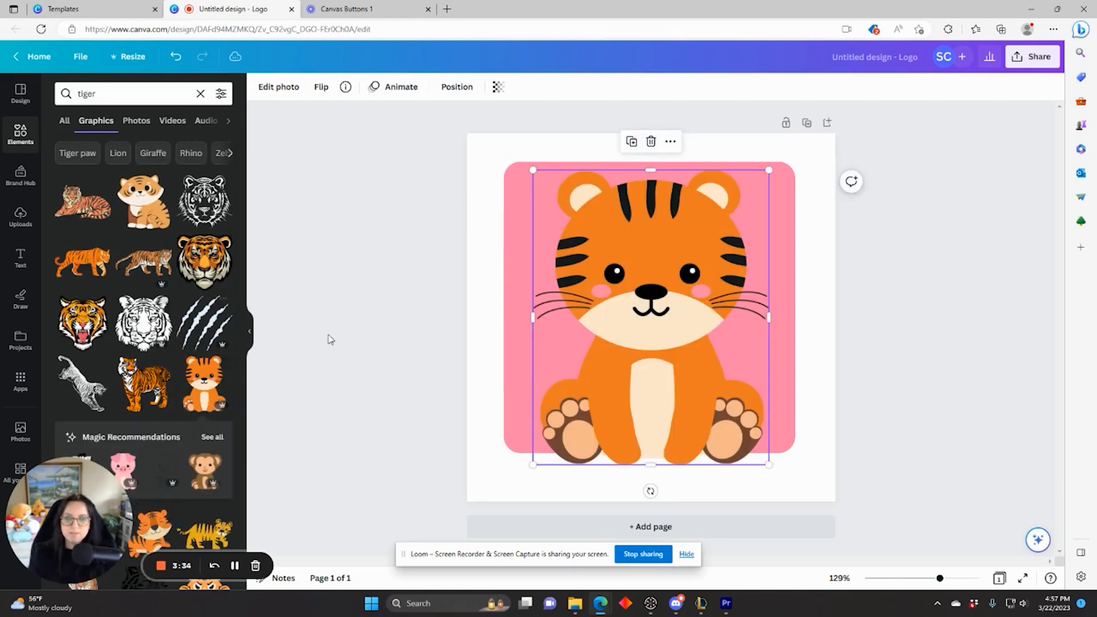
Step: Shrink the tiger and centre it inside the pink square
{"action": "left_click_drag", "start_coordinate": [767, 465], "coordinate": [671, 386]}
{"action": "left_click_drag", "start_coordinate": [624, 301], "coordinate": [661, 374]}
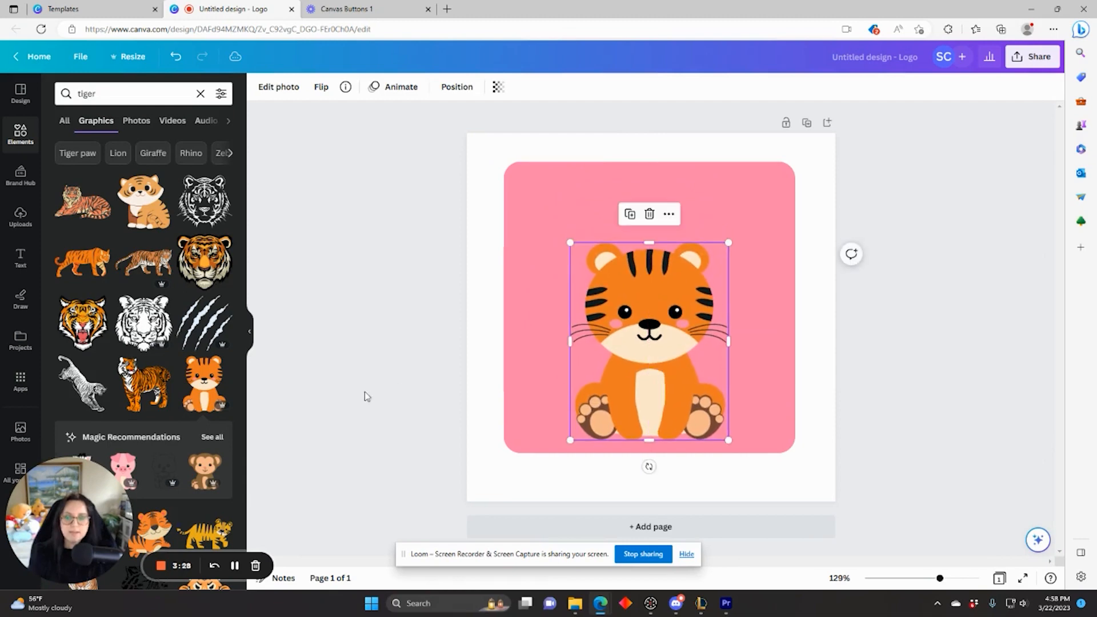
{"action": "scroll", "coordinate": [193, 378], "scroll_direction": "down", "scroll_amount": 3}
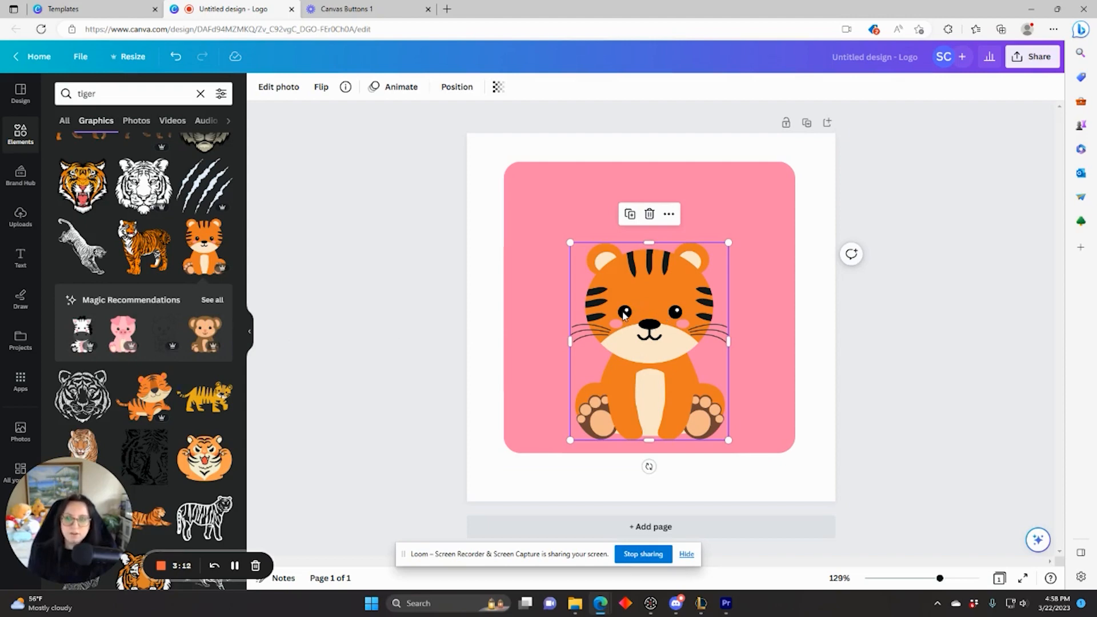
{"action": "left_click", "coordinate": [378, 298]}
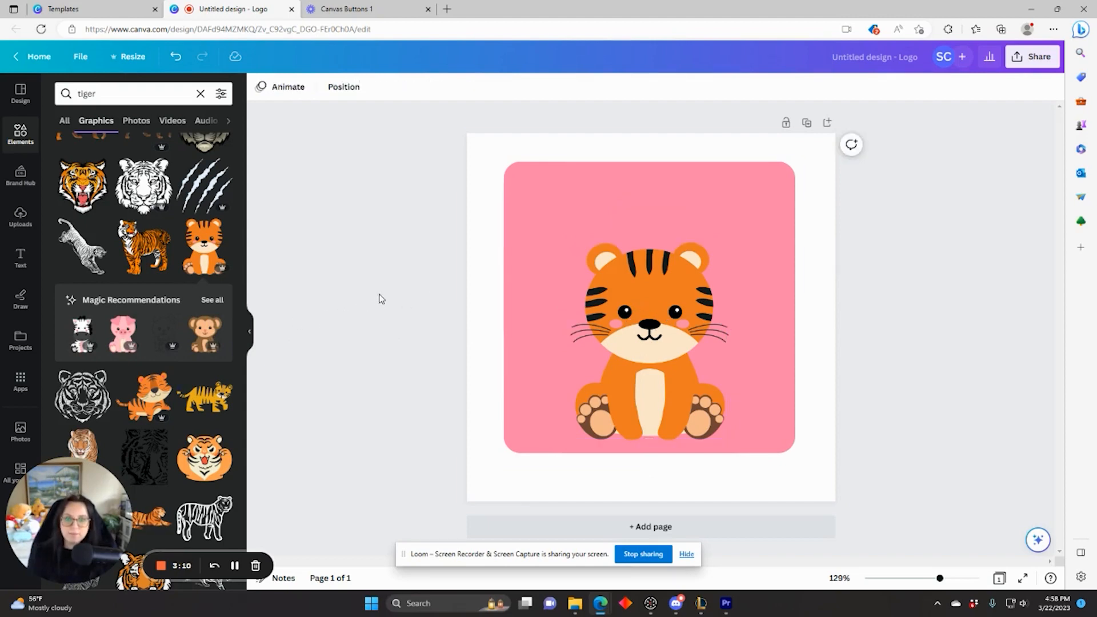
{"action": "left_click", "coordinate": [21, 257]}
Step: Add a heading reading 'Tiger Group' at the top of the pink square, above the tiger
{"action": "left_click", "coordinate": [117, 182]}
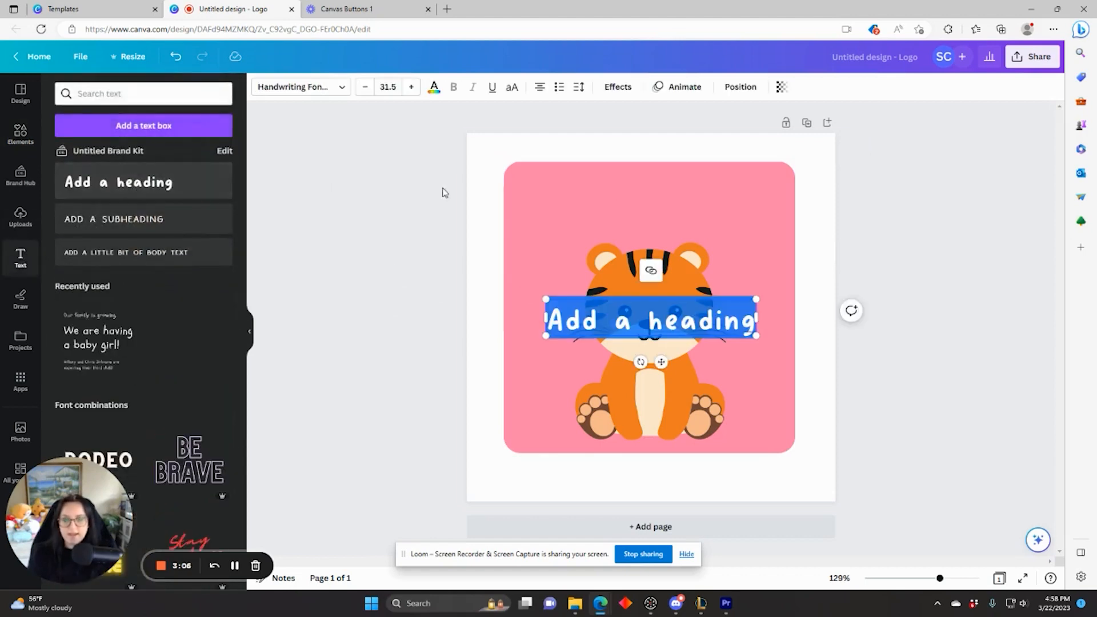
{"action": "left_click_drag", "start_coordinate": [661, 362], "coordinate": [660, 240]}
{"action": "double_click", "coordinate": [659, 200]}
{"action": "type", "text": "T"}
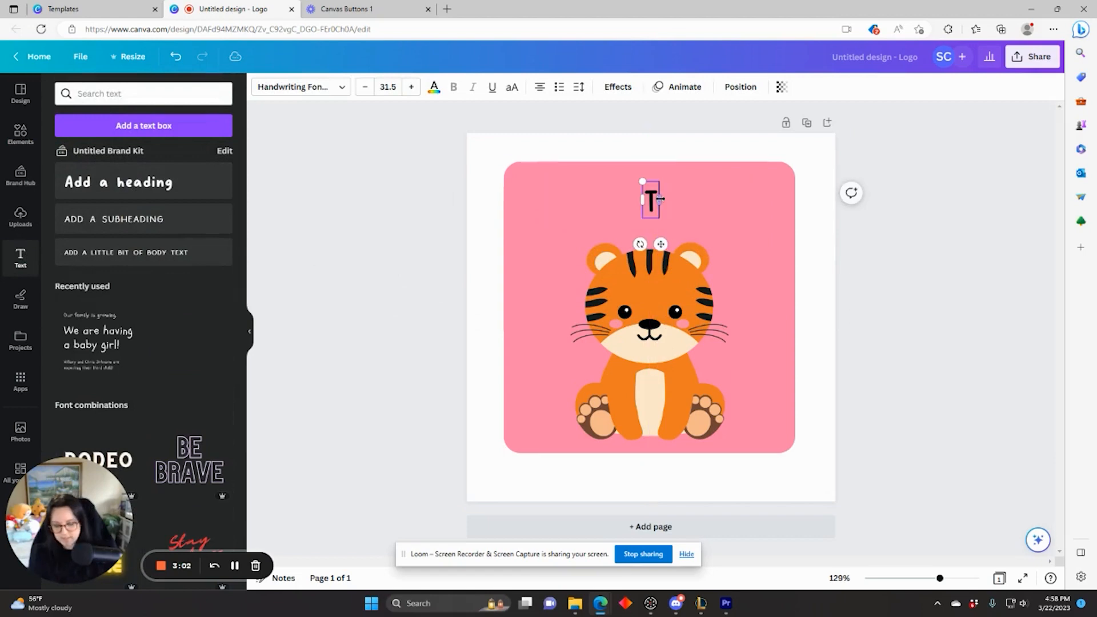
{"action": "type", "text": "iger G"}
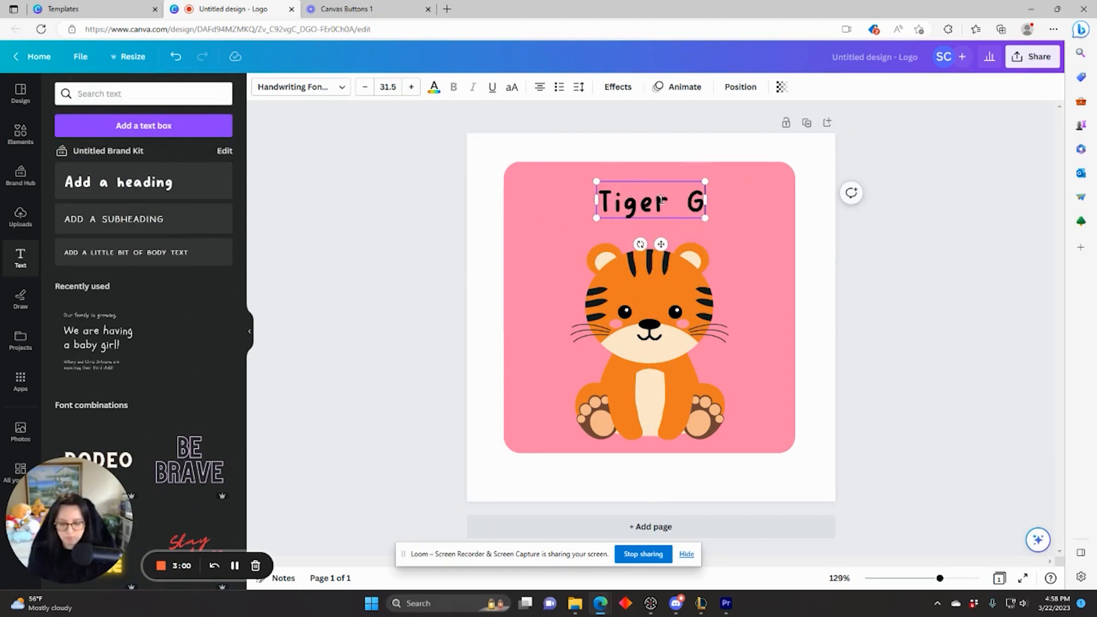
{"action": "type", "text": "roup"}
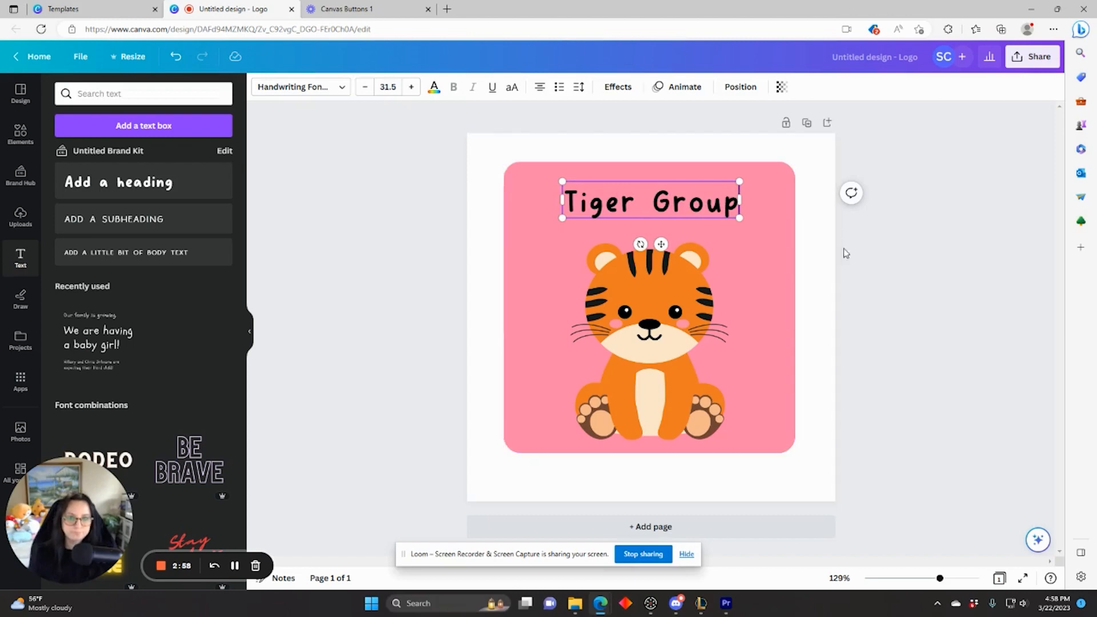
{"action": "left_click", "coordinate": [866, 263]}
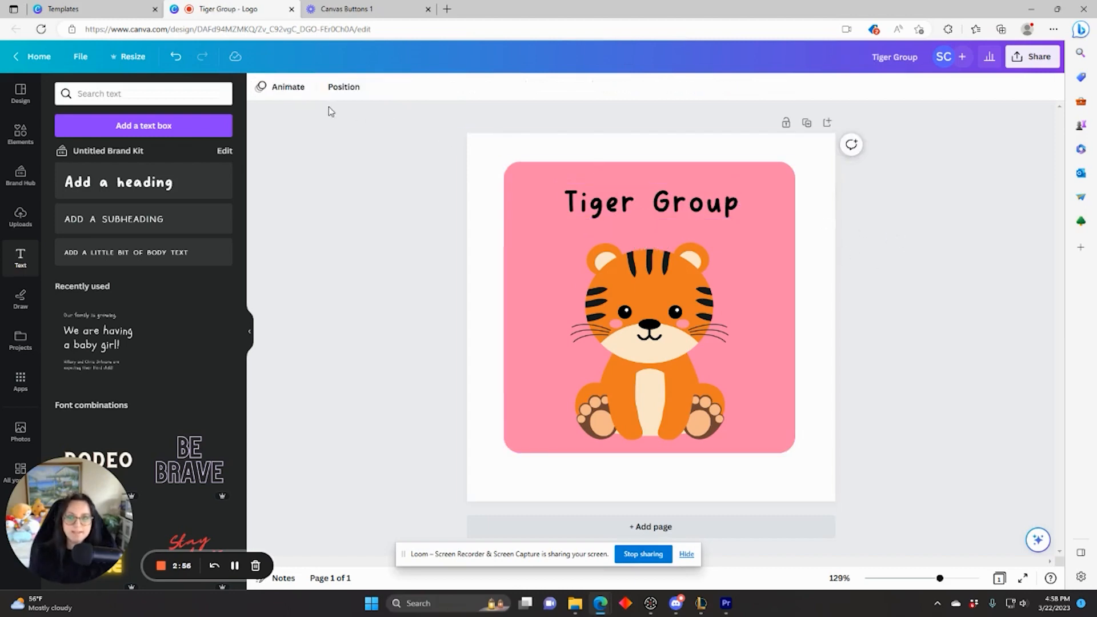
{"action": "left_click", "coordinate": [594, 209]}
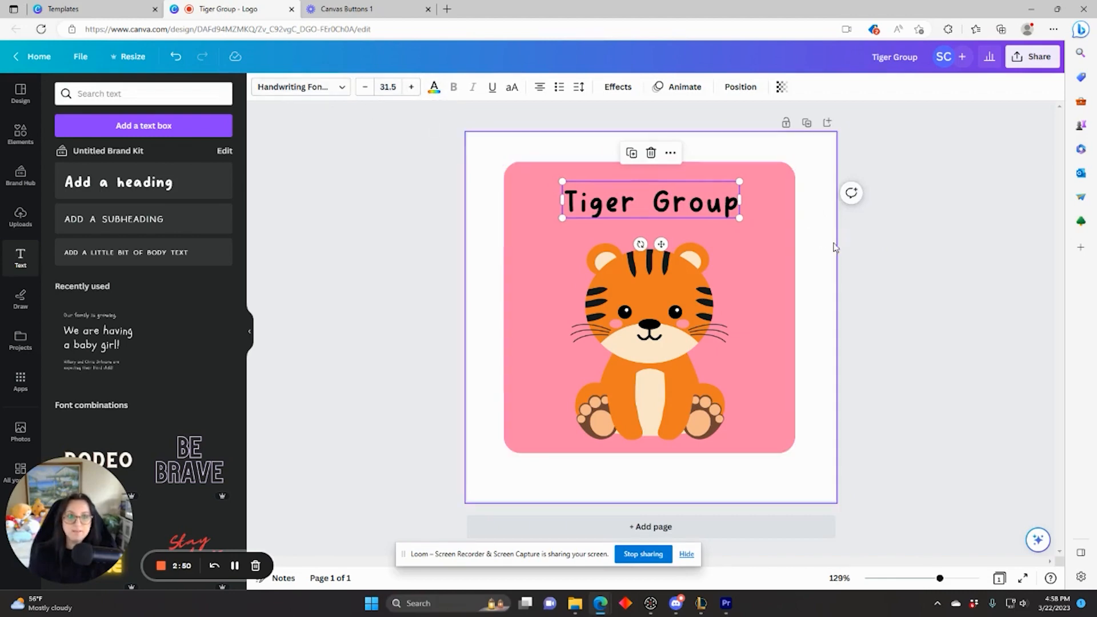
{"action": "left_click", "coordinate": [920, 286]}
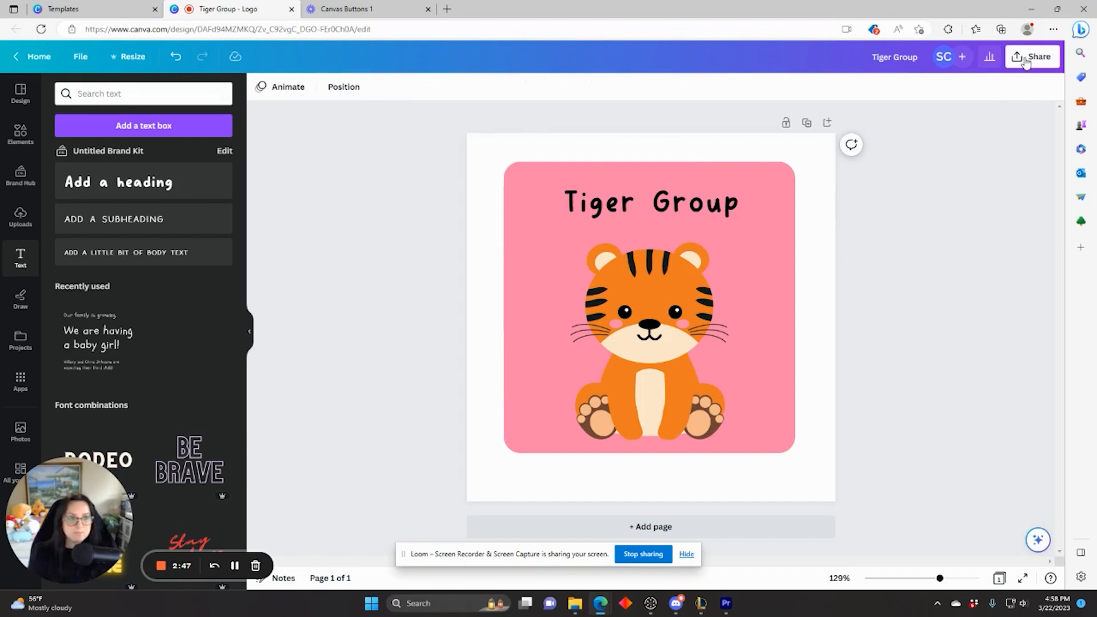
Step: Download the Tiger Group logo as a PNG with a transparent background
{"action": "left_click", "coordinate": [1025, 60]}
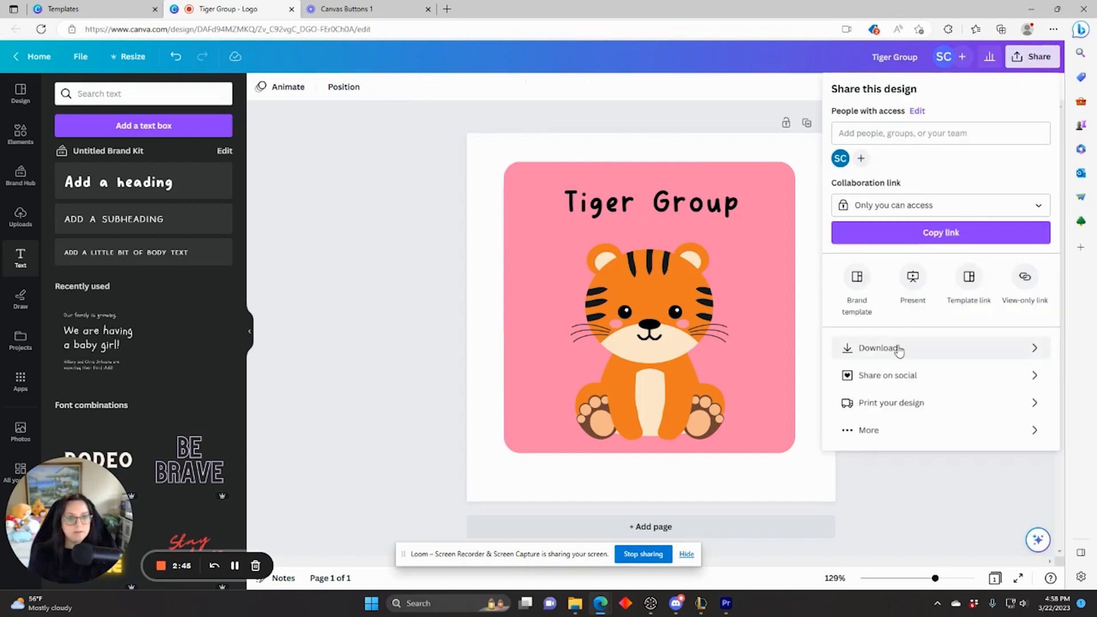
{"action": "left_click", "coordinate": [895, 346]}
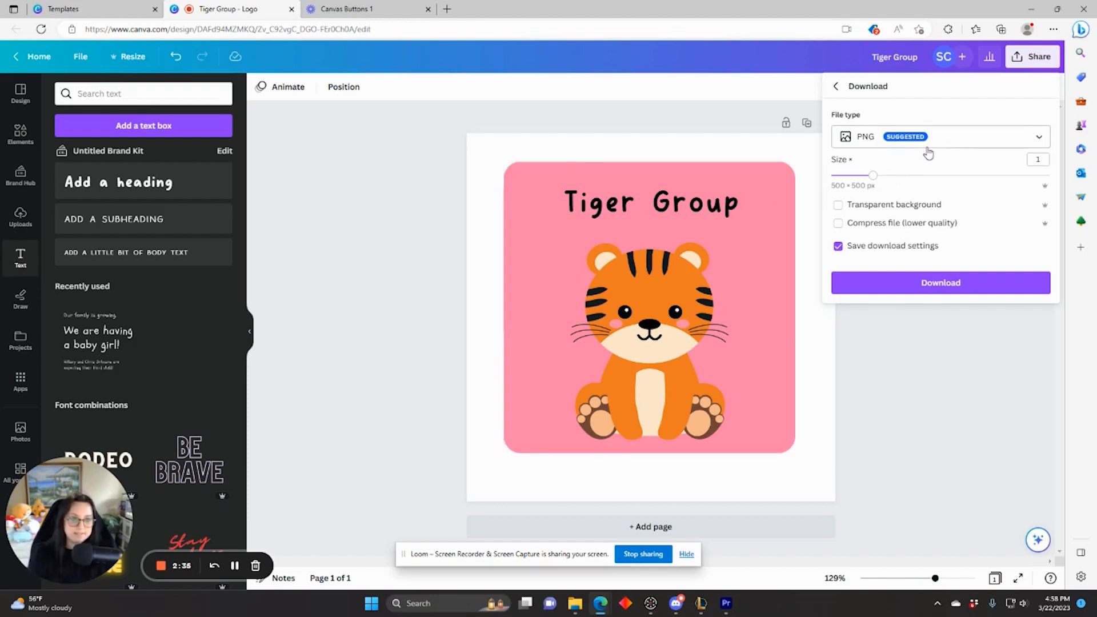
{"action": "left_click", "coordinate": [839, 207]}
{"action": "left_click", "coordinate": [937, 284]}
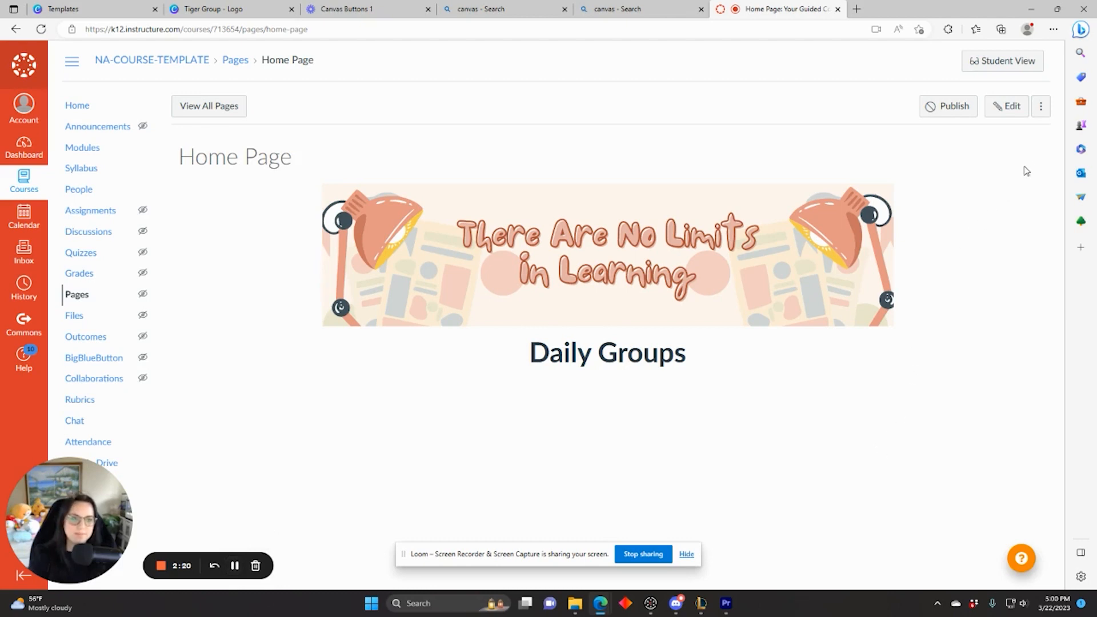
Step: Upload Tiger Group.png into the Home Page just below the Daily Groups heading
{"action": "left_click", "coordinate": [1005, 106]}
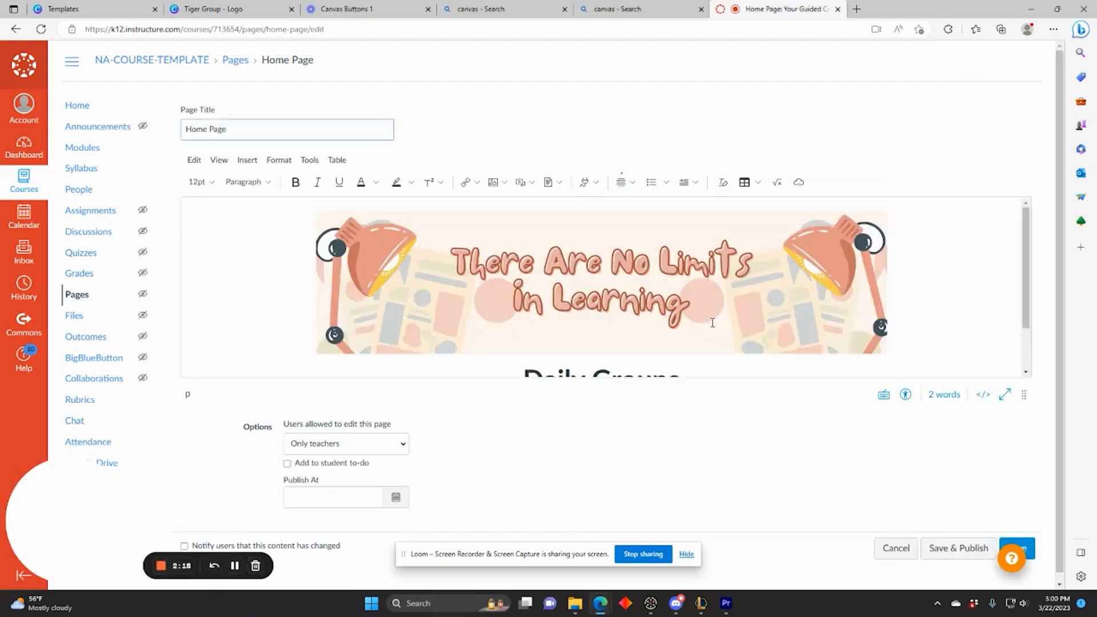
{"action": "scroll", "coordinate": [712, 323], "scroll_direction": "down", "scroll_amount": 2}
{"action": "left_click", "coordinate": [619, 366]}
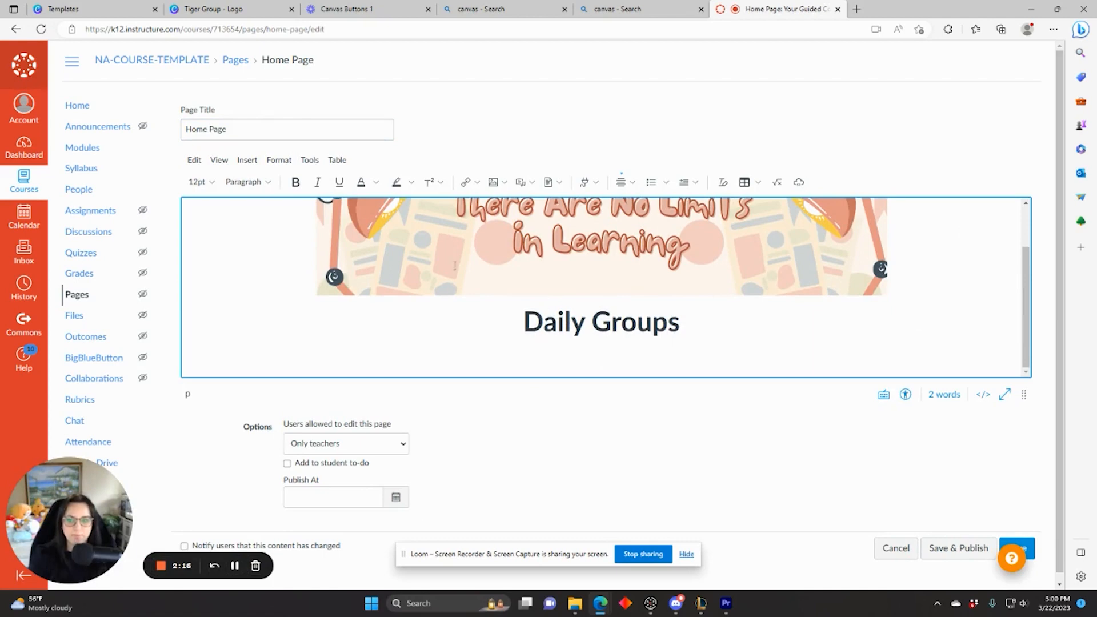
{"action": "left_click", "coordinate": [250, 163]}
{"action": "mouse_move", "coordinate": [273, 200]}
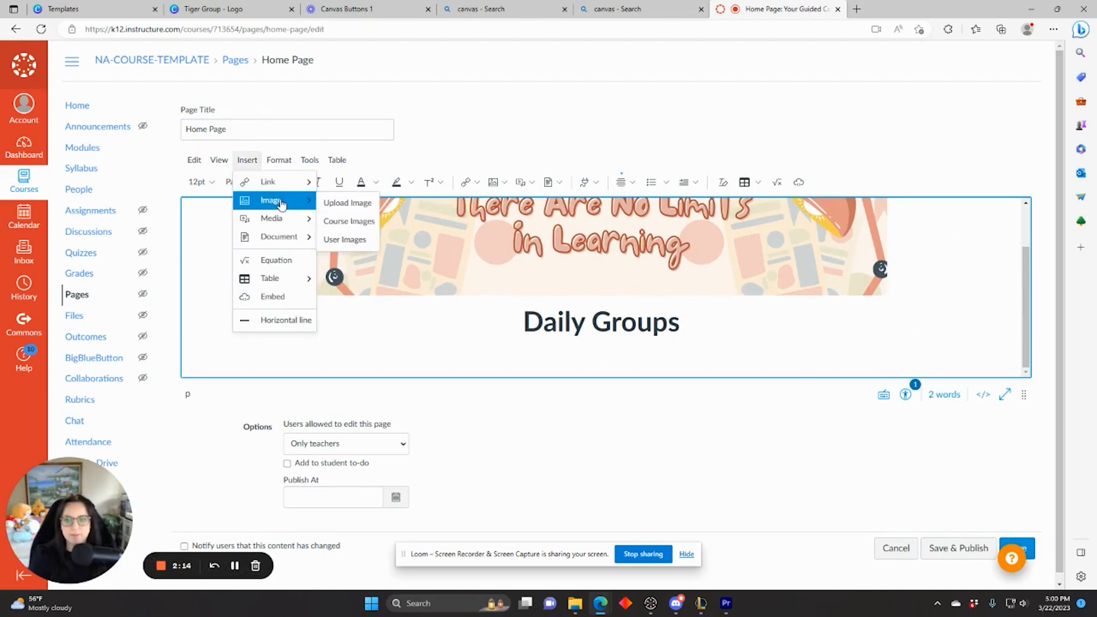
{"action": "left_click", "coordinate": [345, 204]}
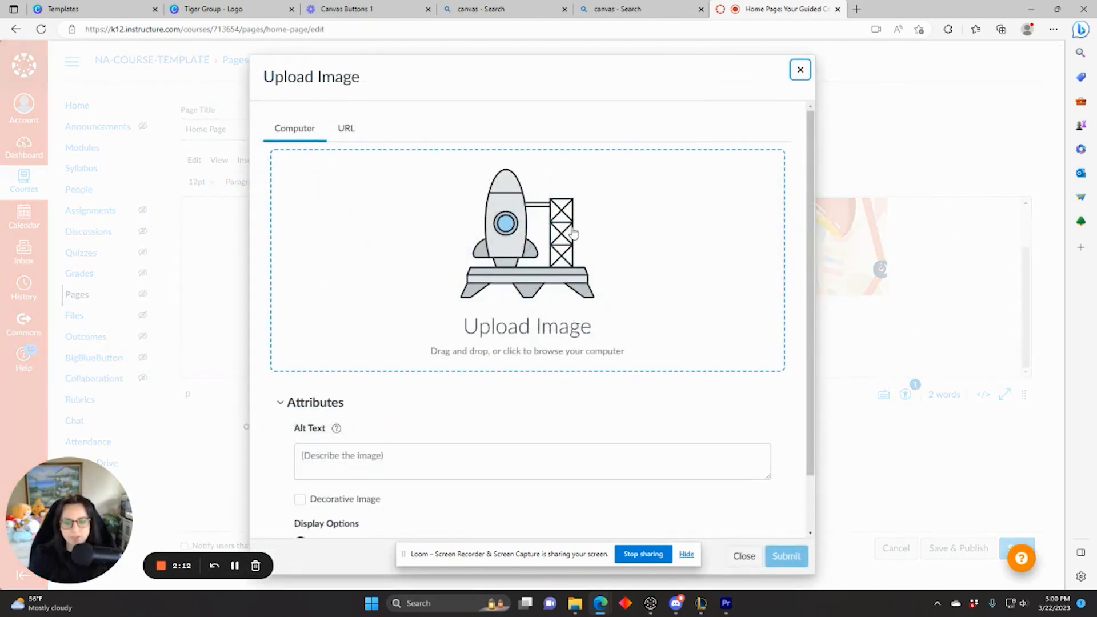
{"action": "left_click", "coordinate": [234, 566]}
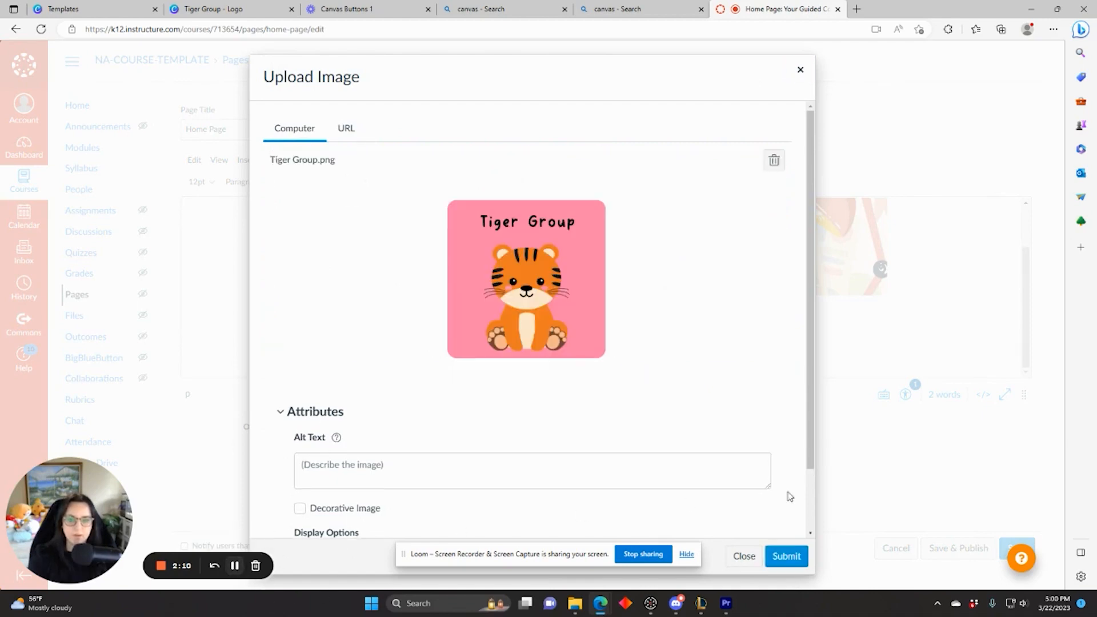
{"action": "left_click", "coordinate": [783, 563]}
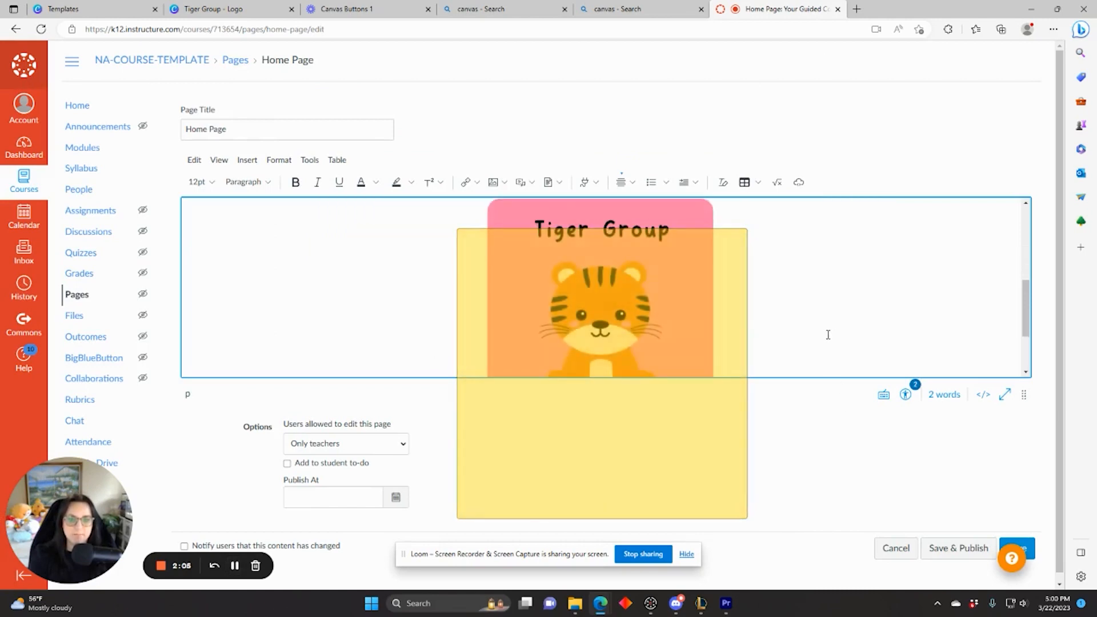
Step: Resize the Tiger Group image to about 193 × 193, then return to the Canva logo design
{"action": "scroll", "coordinate": [762, 323], "scroll_direction": "down", "scroll_amount": 3}
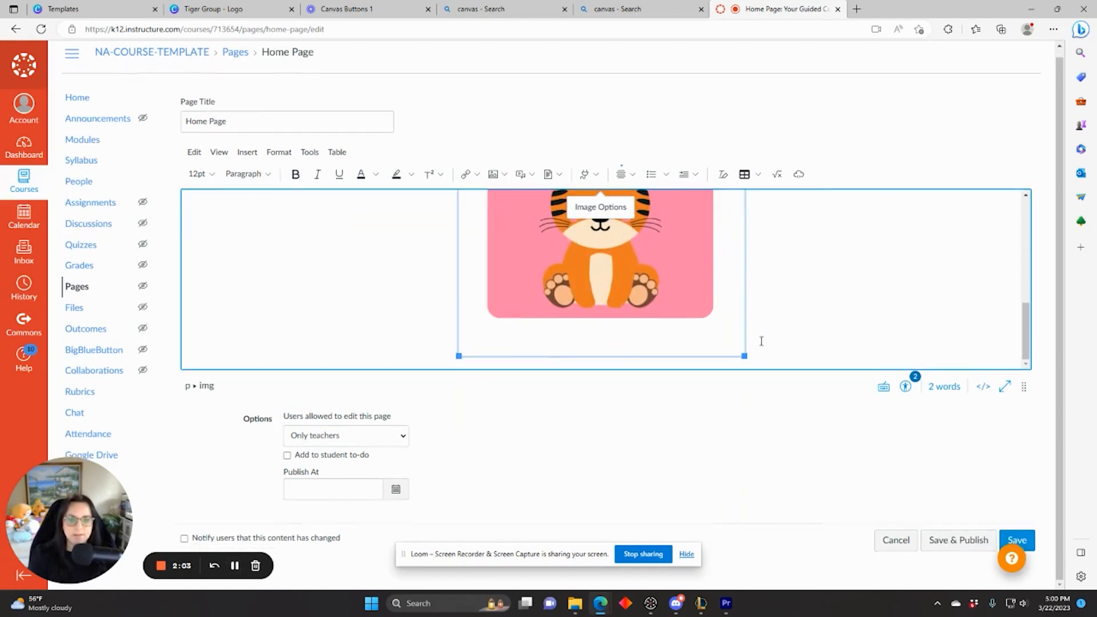
{"action": "left_click_drag", "start_coordinate": [743, 356], "coordinate": [587, 250]}
{"action": "left_click_drag", "start_coordinate": [662, 355], "coordinate": [649, 340]}
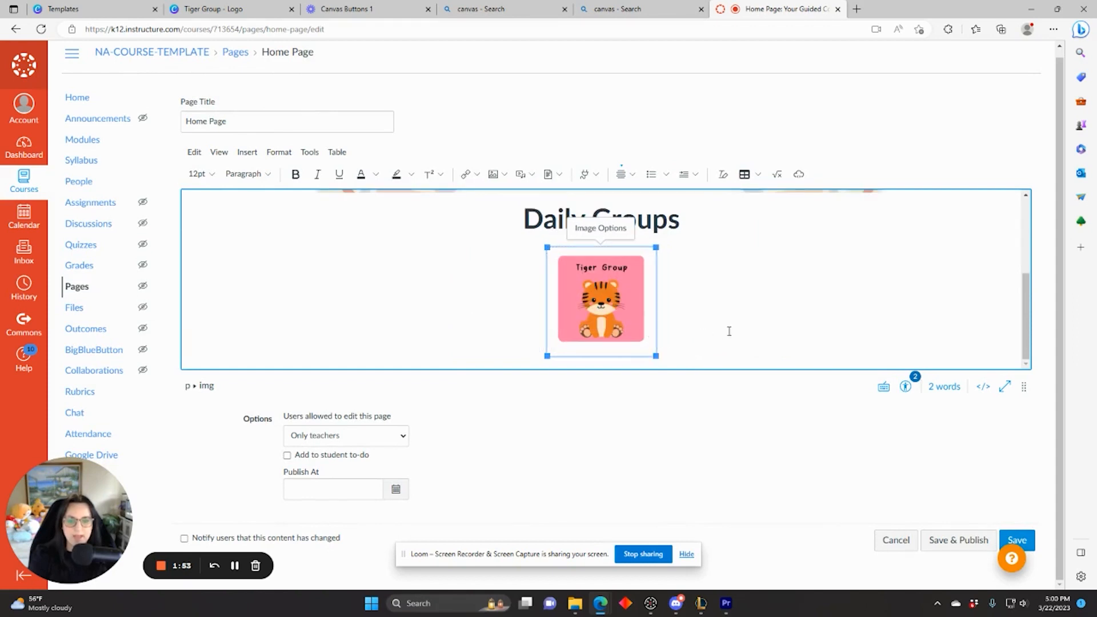
{"action": "left_click", "coordinate": [728, 331]}
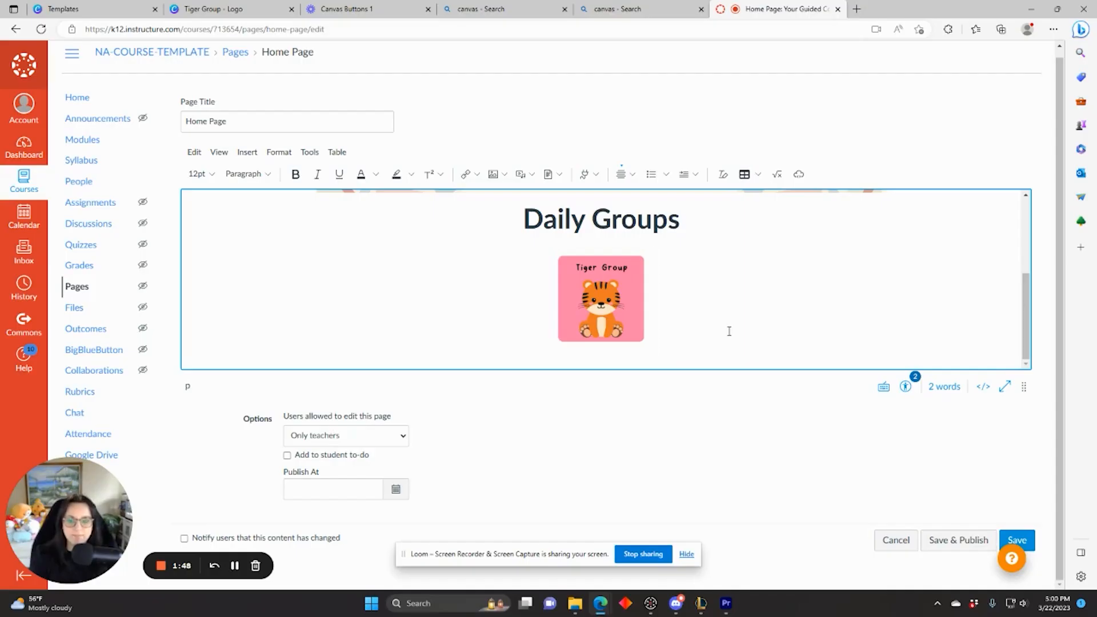
{"action": "left_click", "coordinate": [268, 14]}
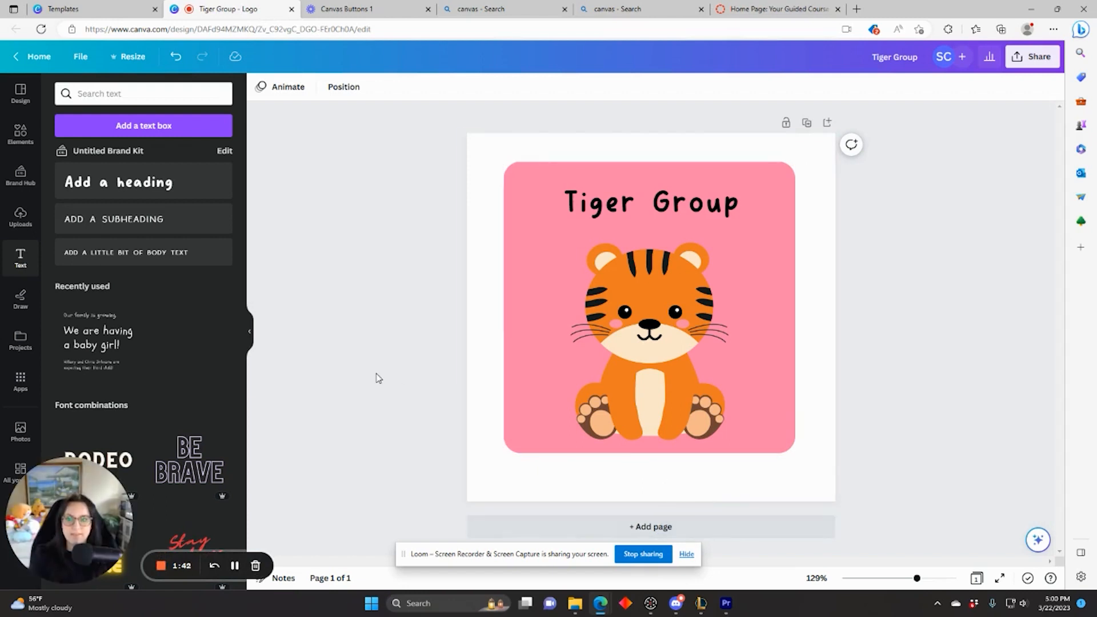
Step: Make a copy of the Tiger Group design and rename it 'Lion Group'
{"action": "left_click", "coordinate": [686, 554]}
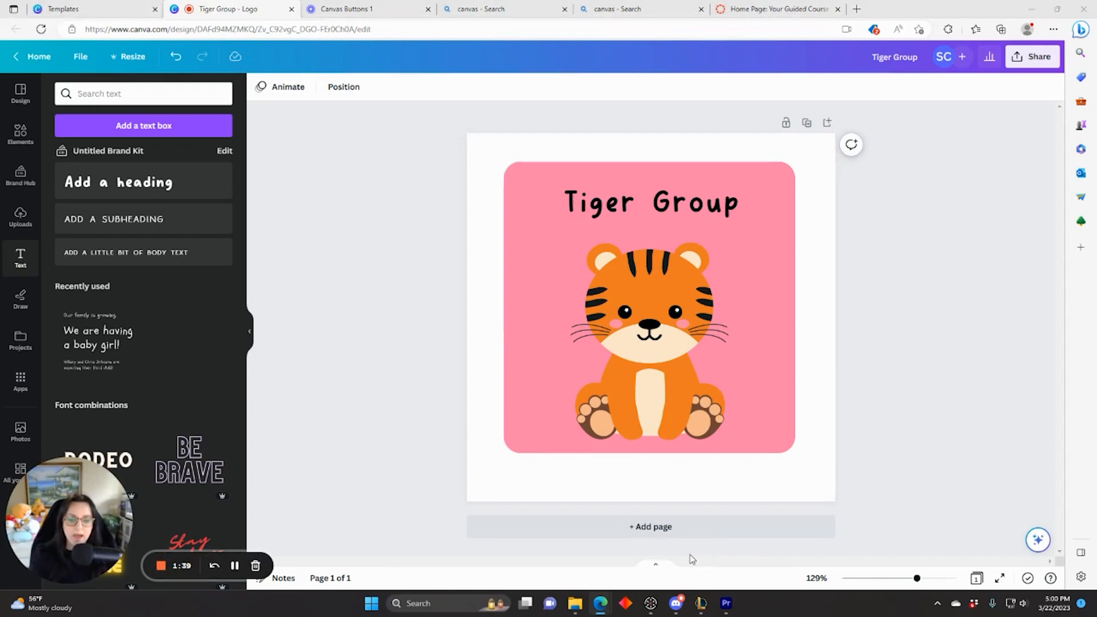
{"action": "left_click", "coordinate": [84, 57]}
{"action": "left_click", "coordinate": [139, 269]}
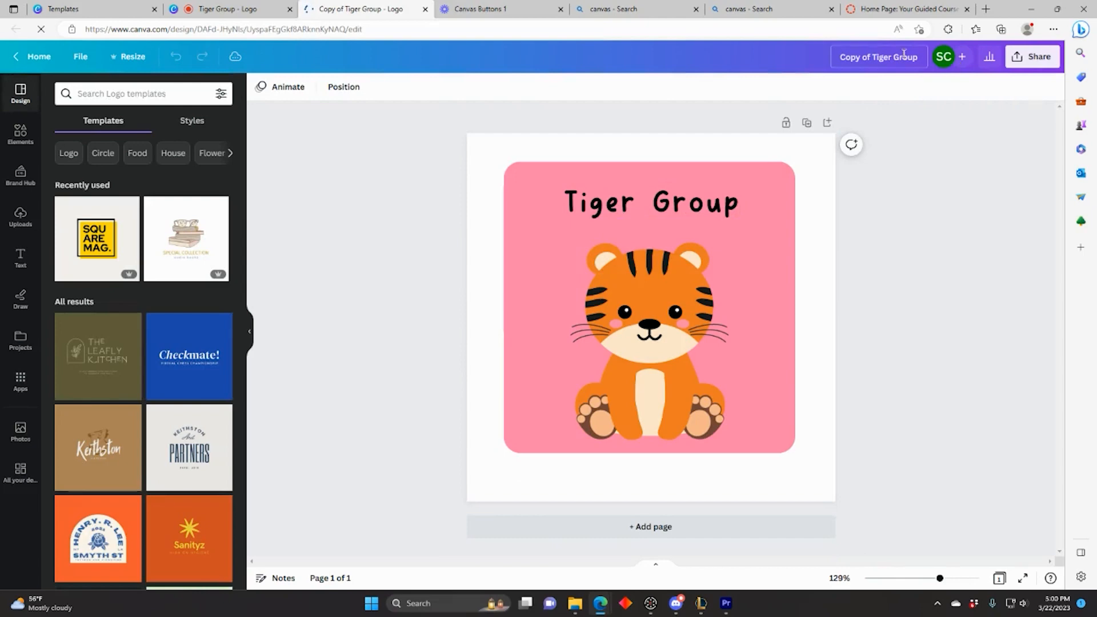
{"action": "left_click", "coordinate": [903, 54]}
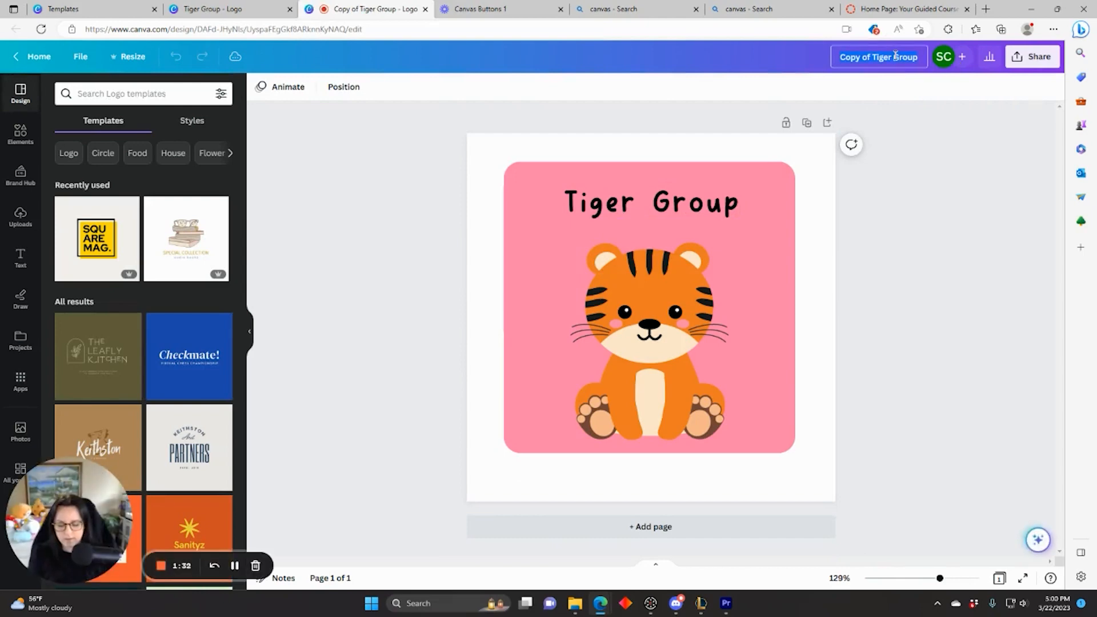
{"action": "type", "text": "Lion Gr"}
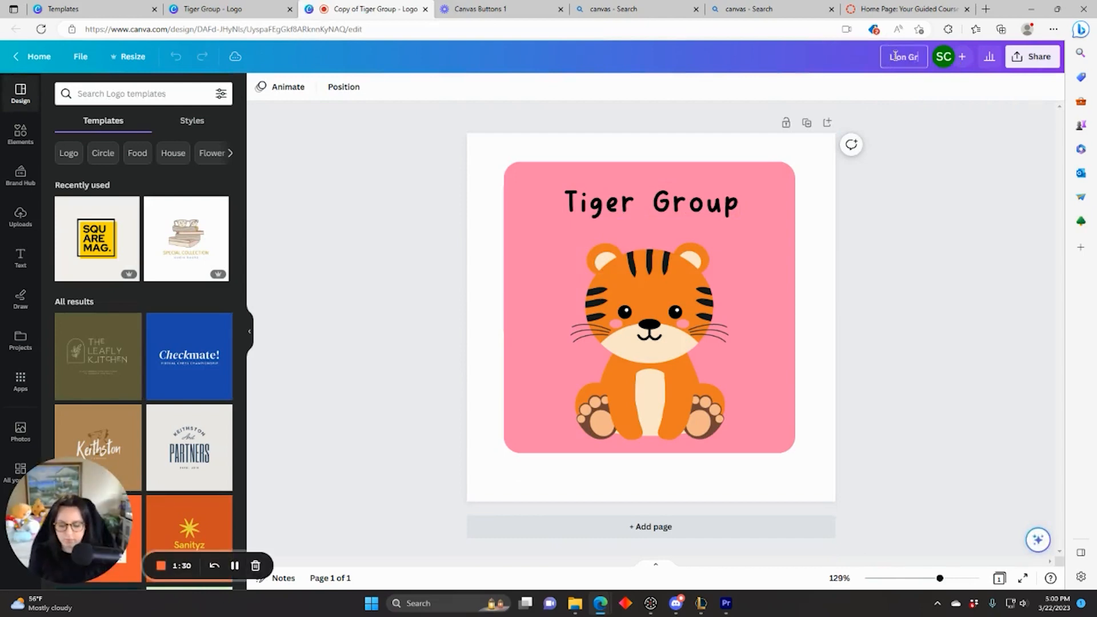
{"action": "type", "text": "oup"}
Step: Delete the tiger illustration from the Lion Group copy
{"action": "left_click", "coordinate": [674, 314]}
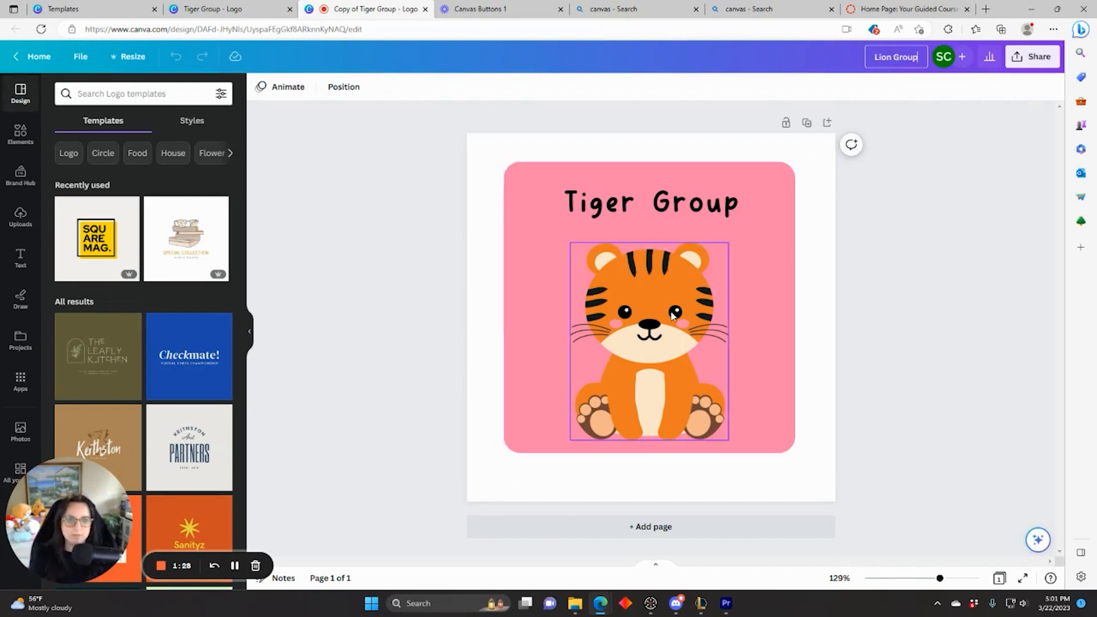
{"action": "key", "text": "Delete"}
{"action": "left_click", "coordinate": [584, 324]}
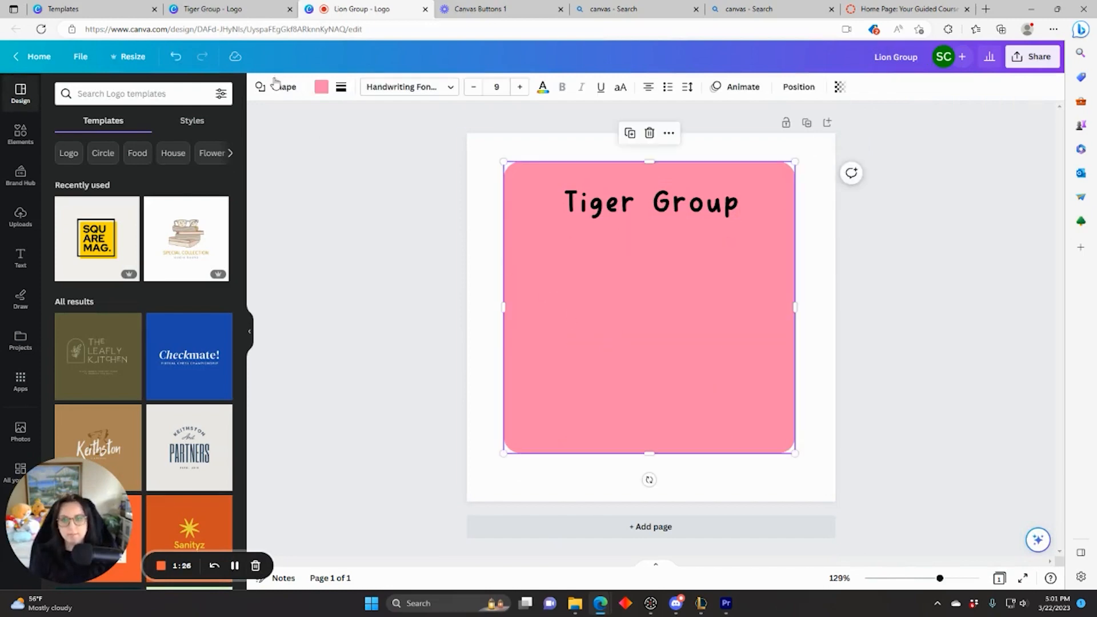
Step: Change the background square's colour to lavender
{"action": "left_click", "coordinate": [320, 88]}
{"action": "left_click", "coordinate": [221, 243]}
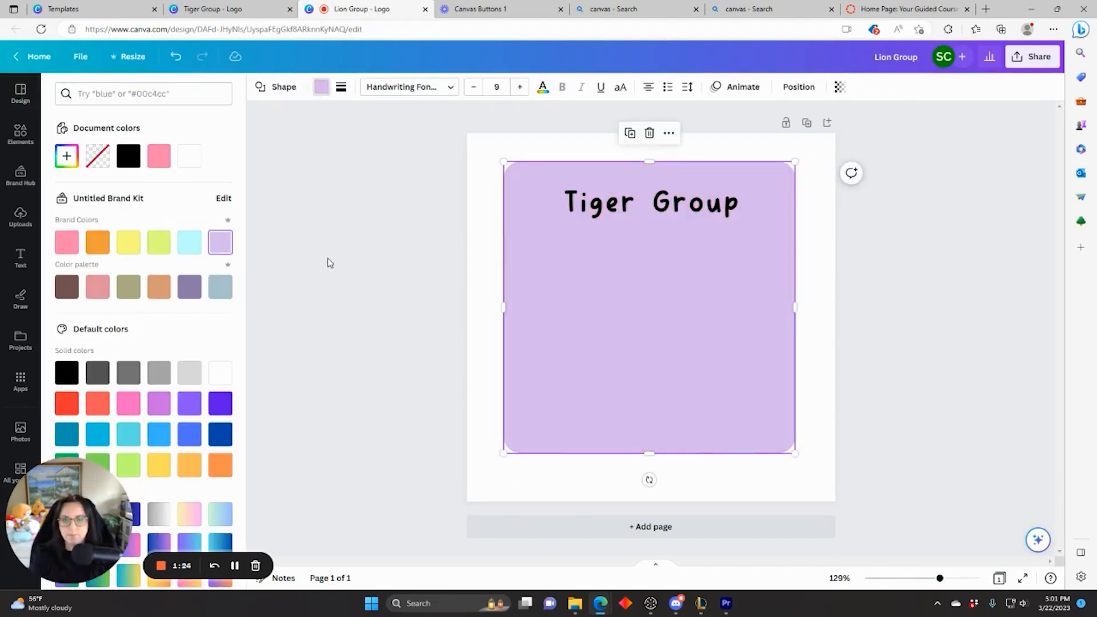
{"action": "key", "text": "Escape"}
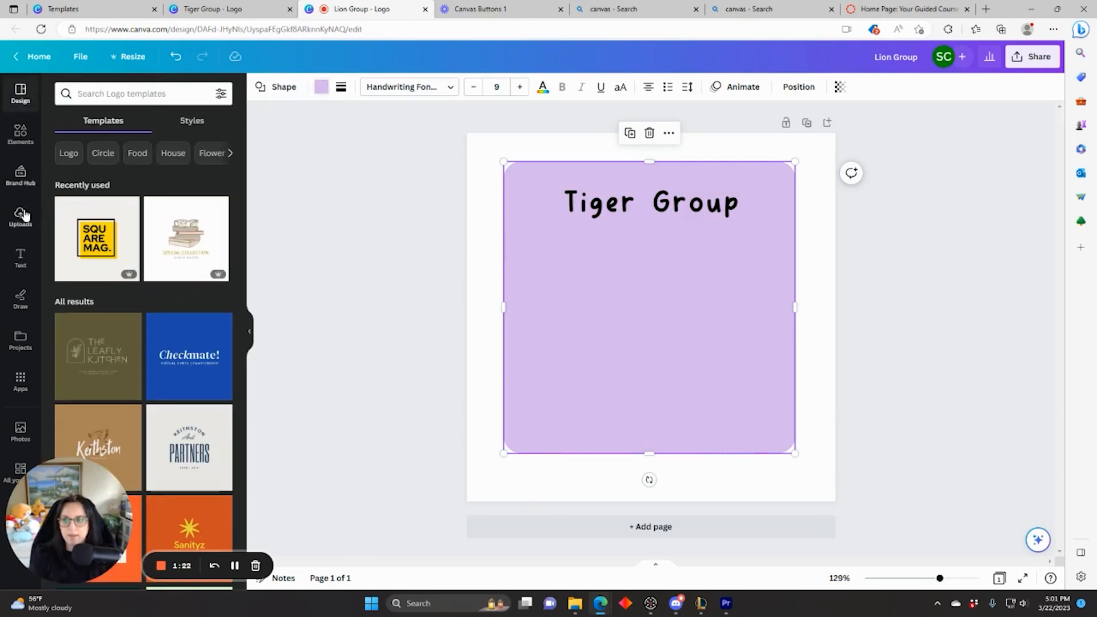
Step: Add the cute sitting lion sticker by the tiger's artist, sized and centred under the title
{"action": "left_click", "coordinate": [20, 138]}
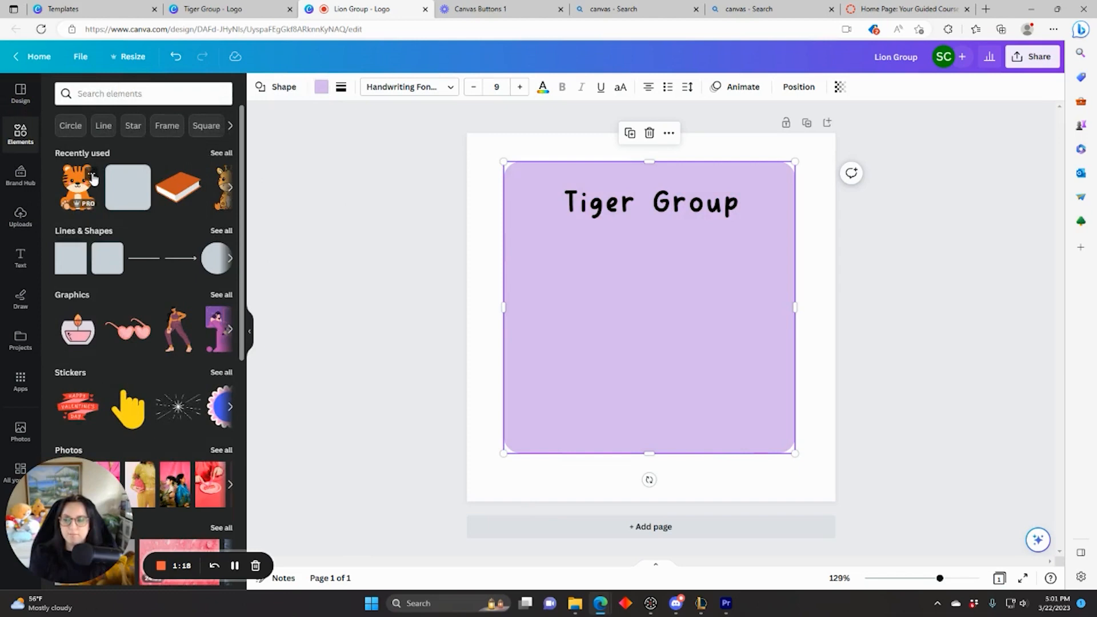
{"action": "left_click", "coordinate": [92, 176]}
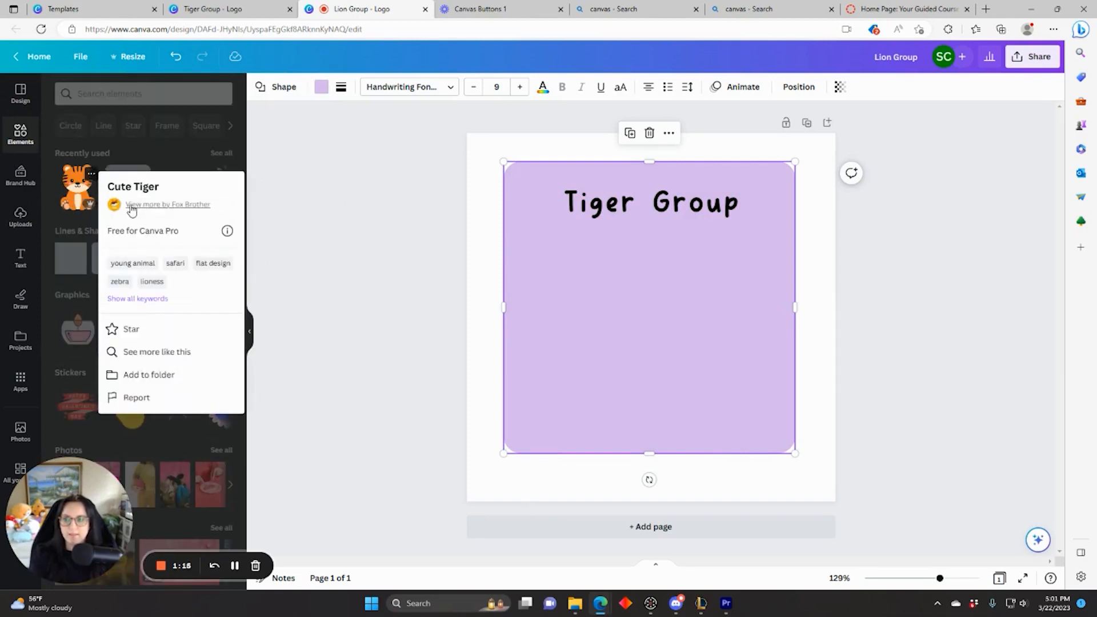
{"action": "left_click", "coordinate": [194, 208]}
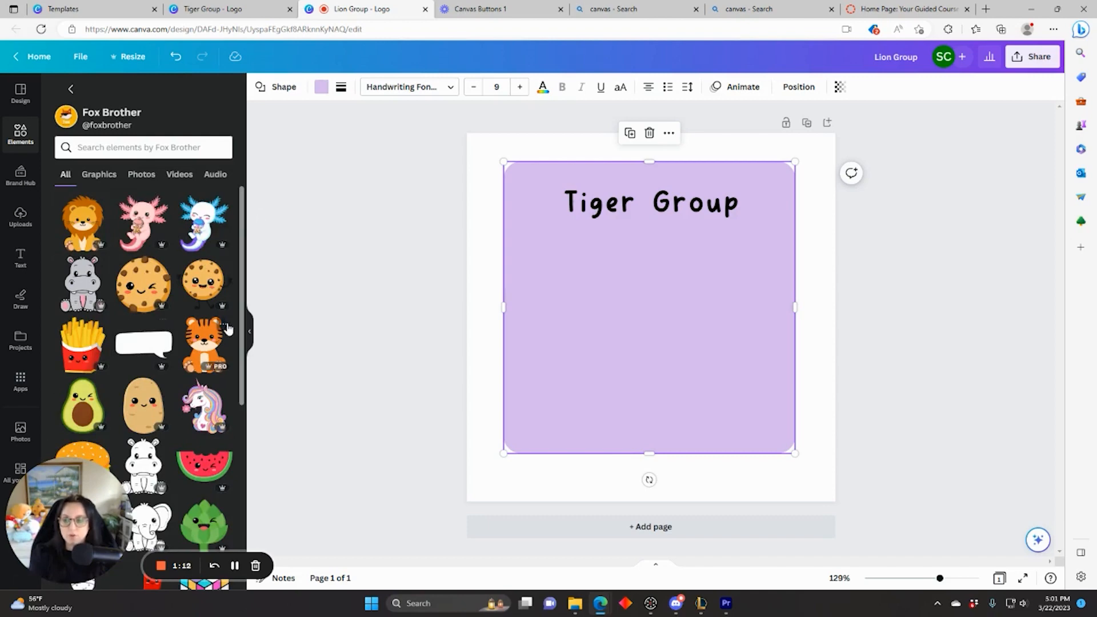
{"action": "left_click", "coordinate": [79, 229]}
{"action": "left_click_drag", "start_coordinate": [758, 465], "coordinate": [674, 429]}
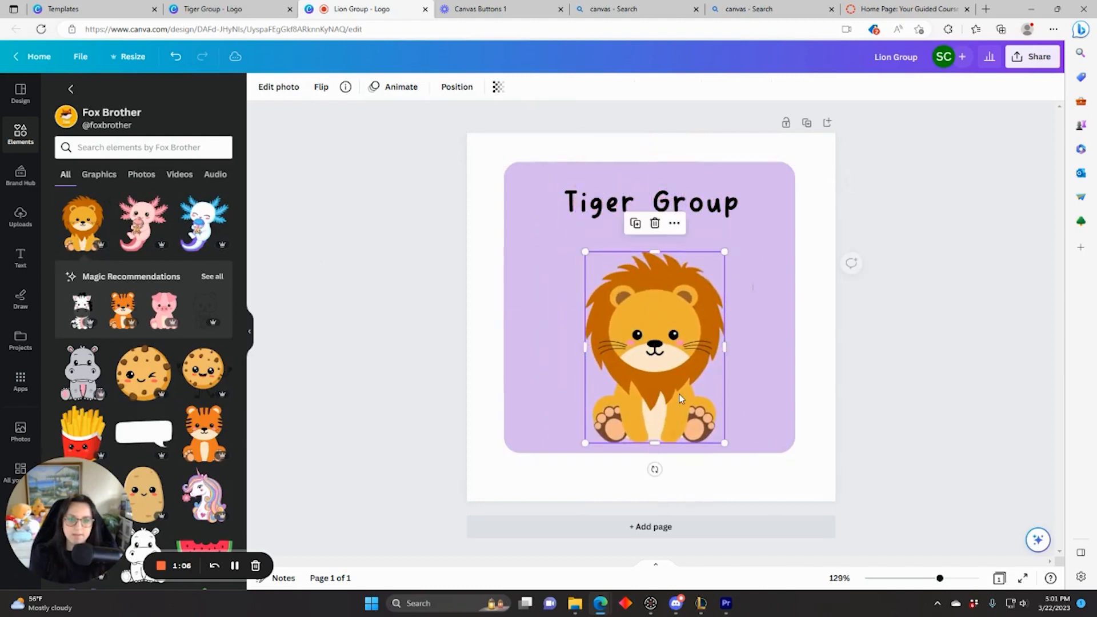
{"action": "left_click_drag", "start_coordinate": [726, 247], "coordinate": [737, 232]}
{"action": "left_click_drag", "start_coordinate": [697, 309], "coordinate": [688, 313]}
Step: Replace 'Tiger' with 'Lion' in the title so it reads 'Lion Group'
{"action": "left_click", "coordinate": [604, 212]}
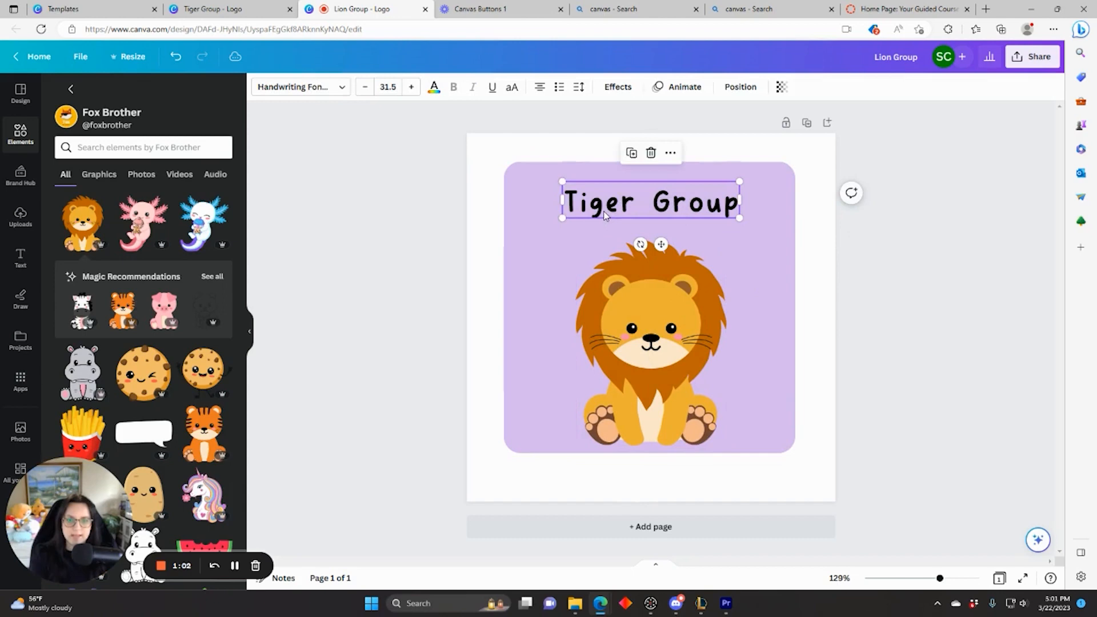
{"action": "left_click", "coordinate": [604, 211]}
{"action": "left_click_drag", "start_coordinate": [636, 204], "coordinate": [558, 208]}
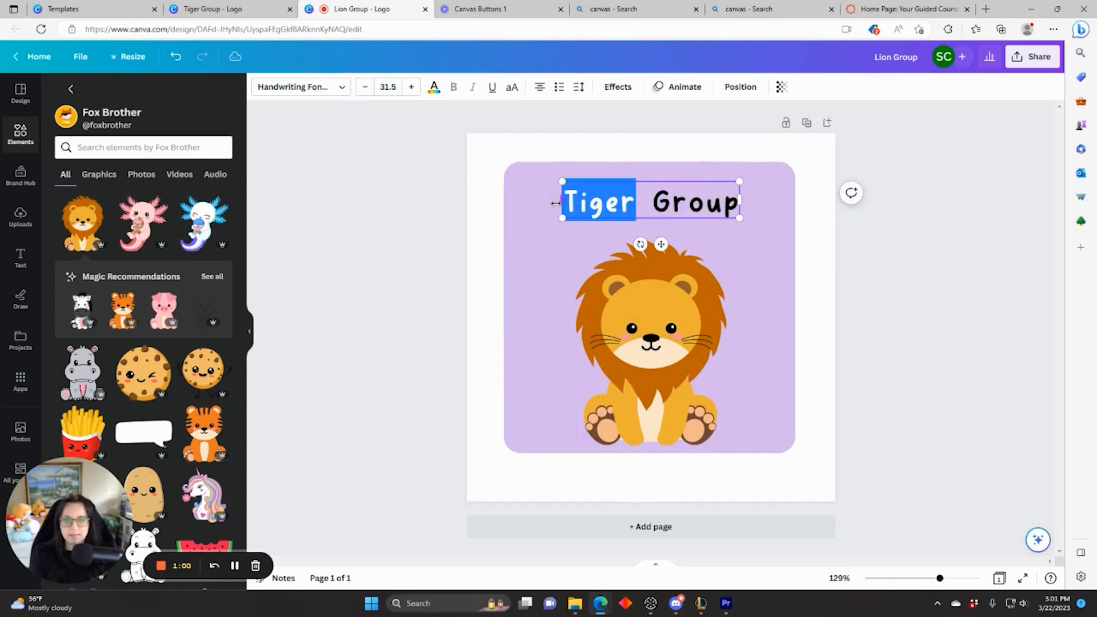
{"action": "type", "text": "Lion"}
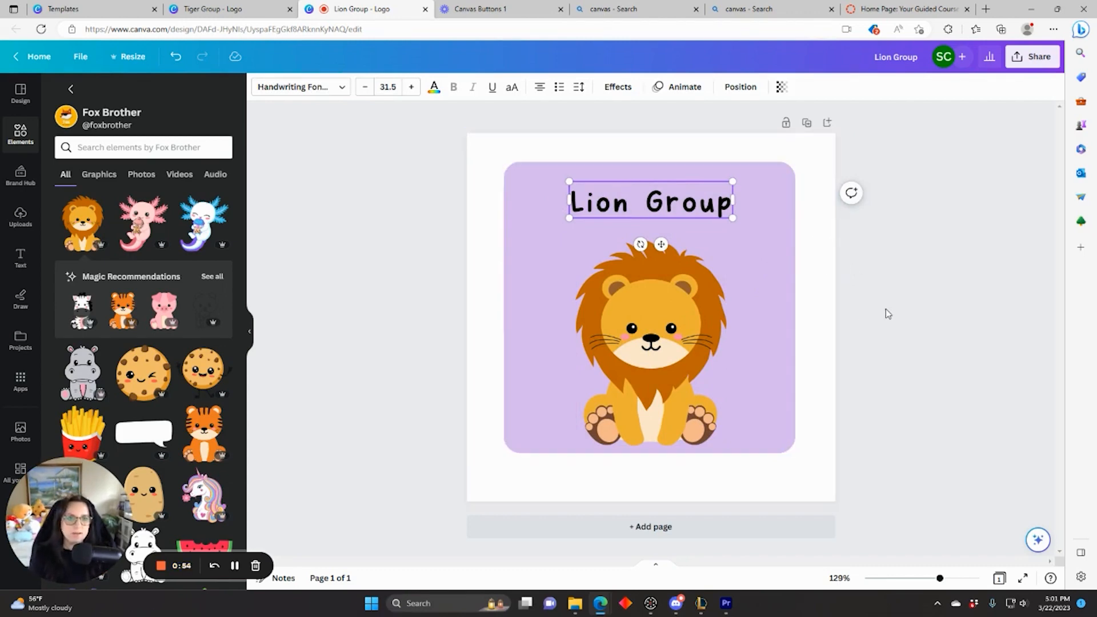
Step: Download the Lion Group logo as a transparent PNG
{"action": "left_click", "coordinate": [902, 278]}
{"action": "left_click", "coordinate": [1026, 65]}
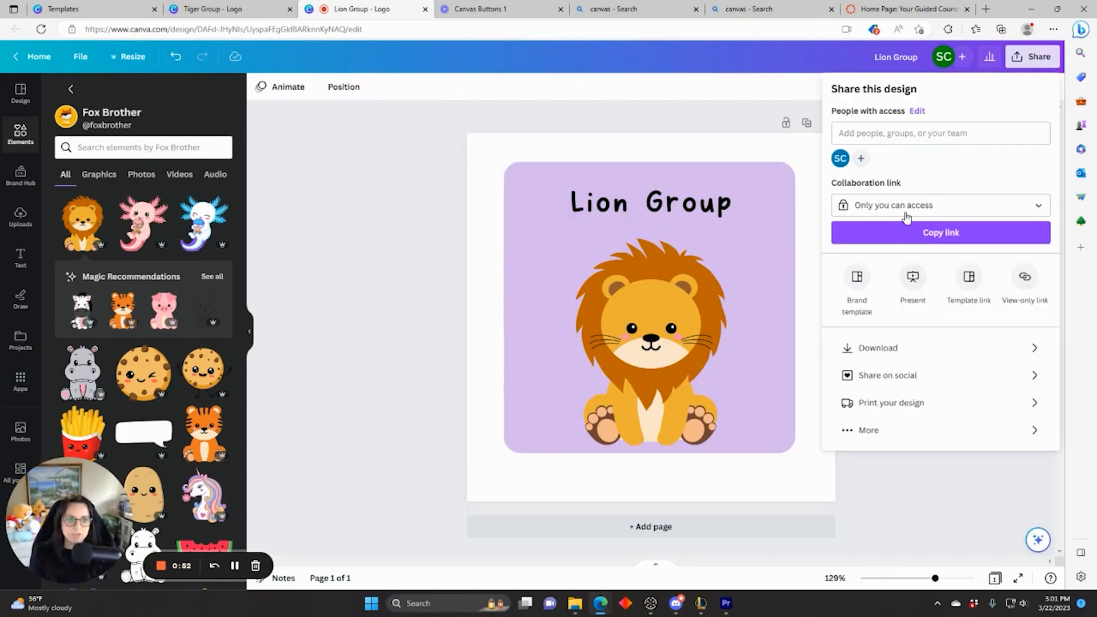
{"action": "left_click", "coordinate": [878, 347]}
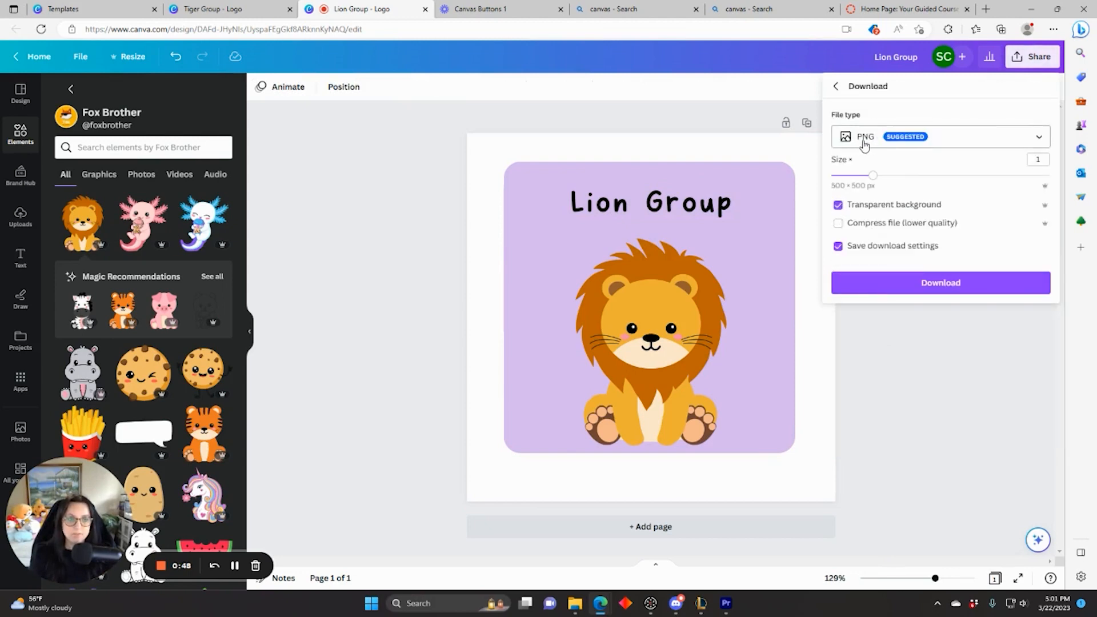
{"action": "left_click", "coordinate": [917, 281]}
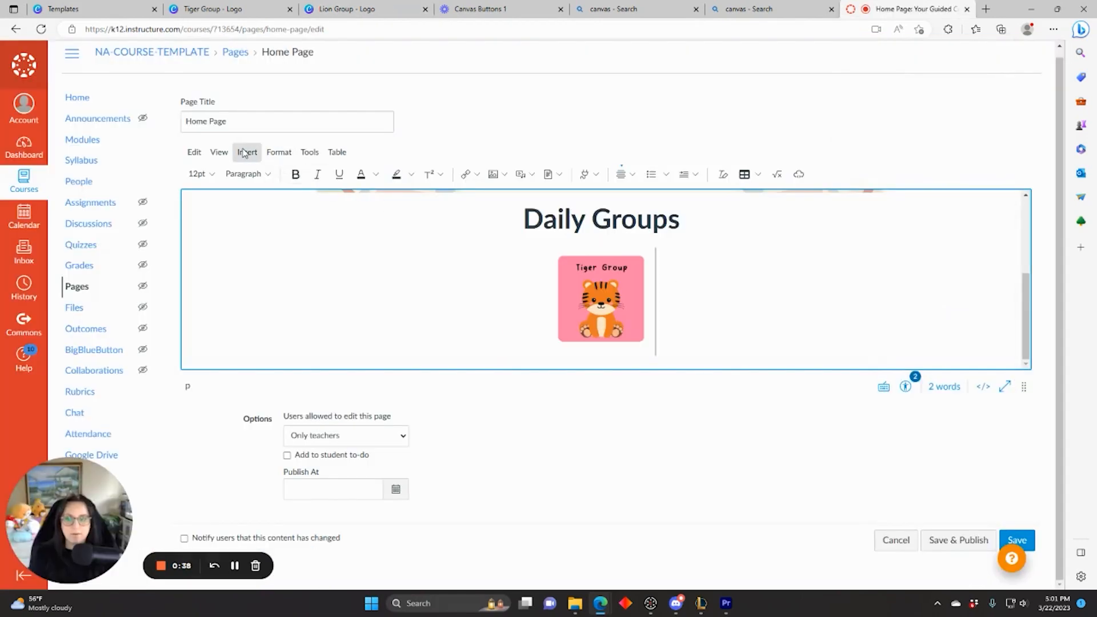
Step: Upload the Lion Group PNG beside the Tiger Group image and resize it to match
{"action": "left_click", "coordinate": [246, 152]}
{"action": "mouse_move", "coordinate": [309, 196]}
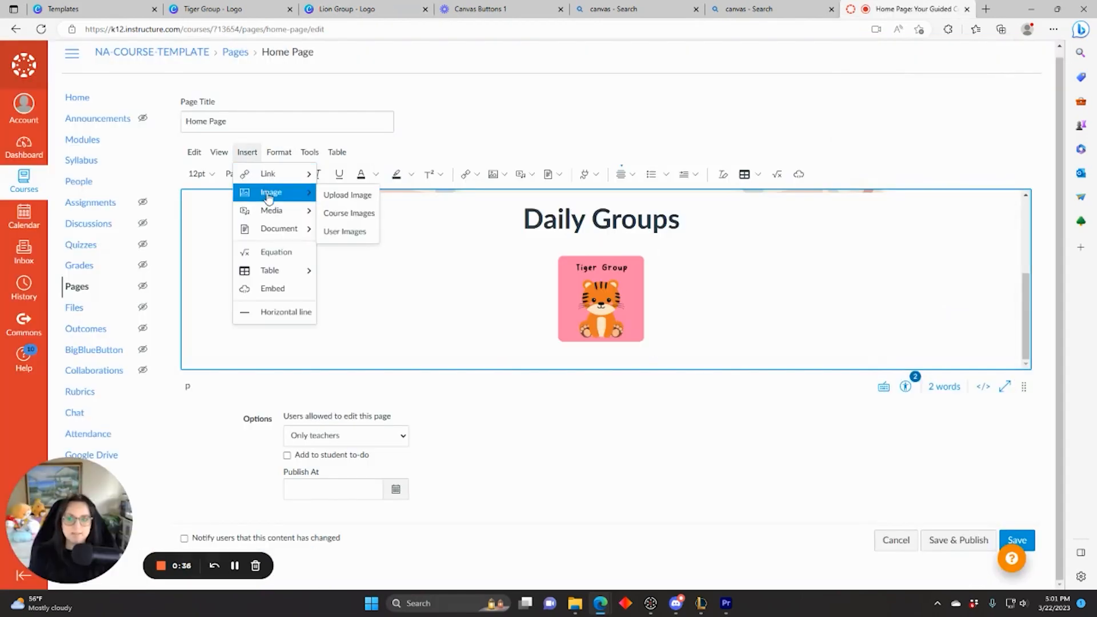
{"action": "left_click", "coordinate": [346, 195]}
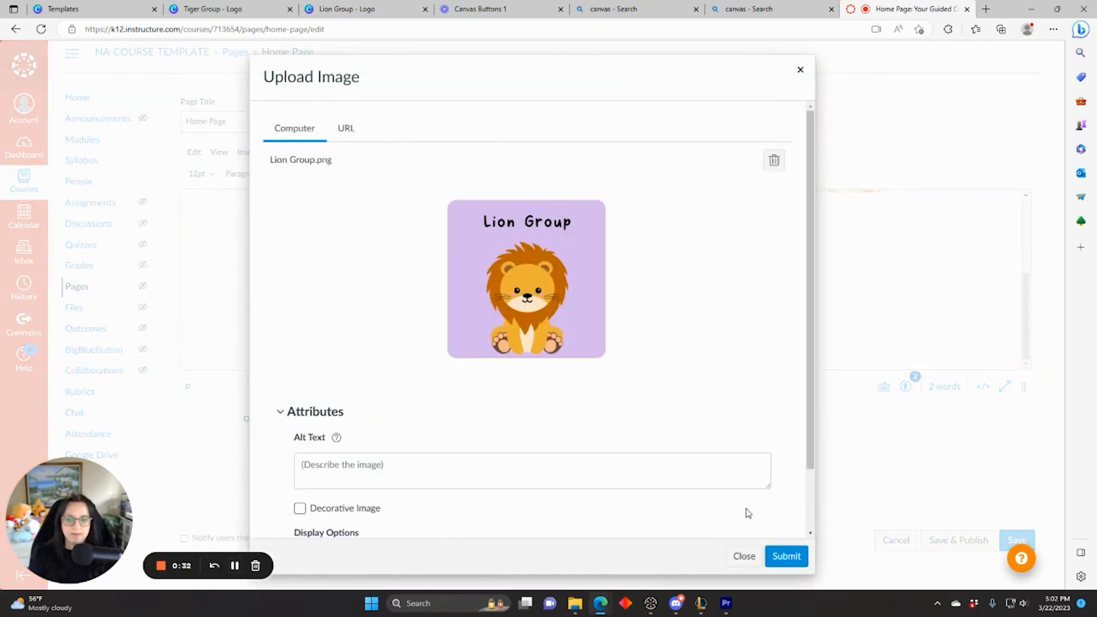
{"action": "left_click", "coordinate": [784, 556]}
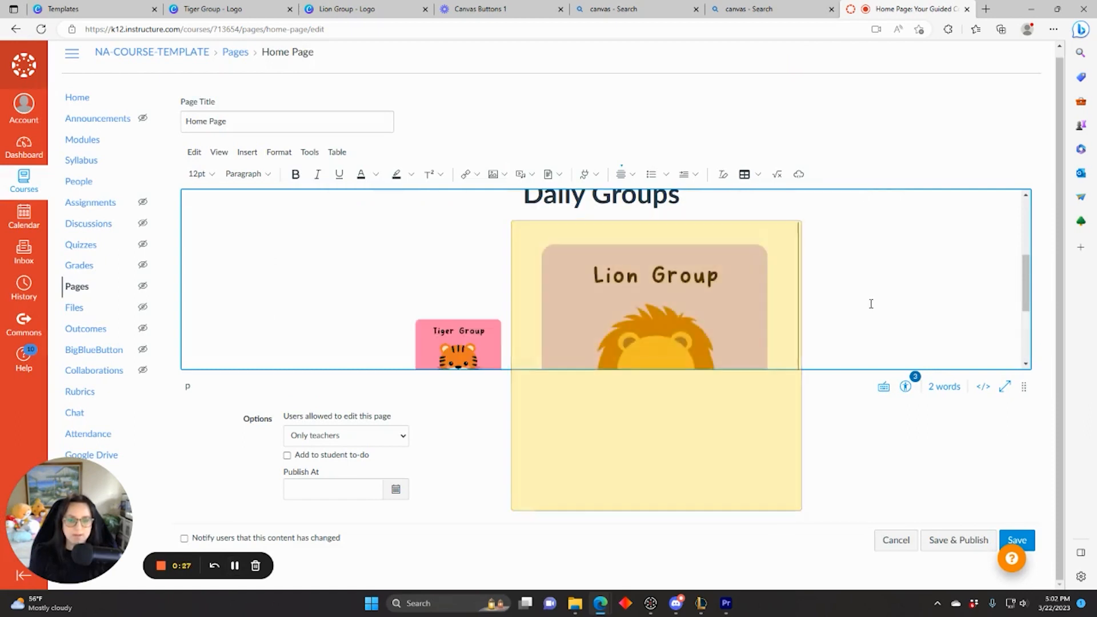
{"action": "left_click", "coordinate": [757, 307]}
{"action": "scroll", "coordinate": [791, 311], "scroll_direction": "down", "scroll_amount": 2}
{"action": "scroll", "coordinate": [805, 323], "scroll_direction": "down", "scroll_amount": 2}
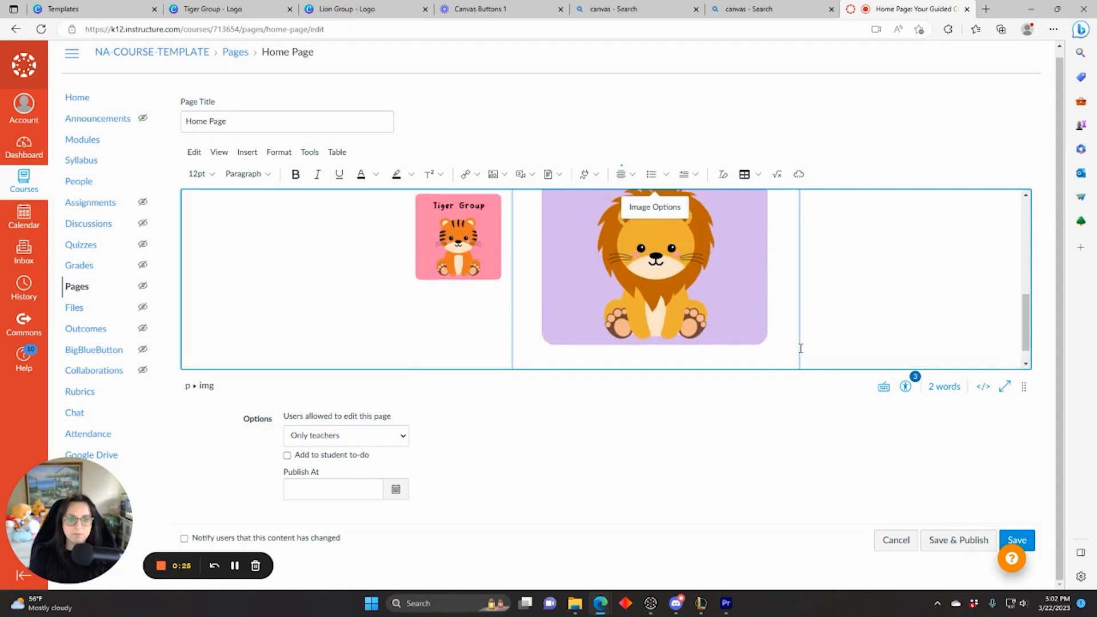
{"action": "left_click_drag", "start_coordinate": [798, 355], "coordinate": [624, 223]}
{"action": "left_click", "coordinate": [779, 281]}
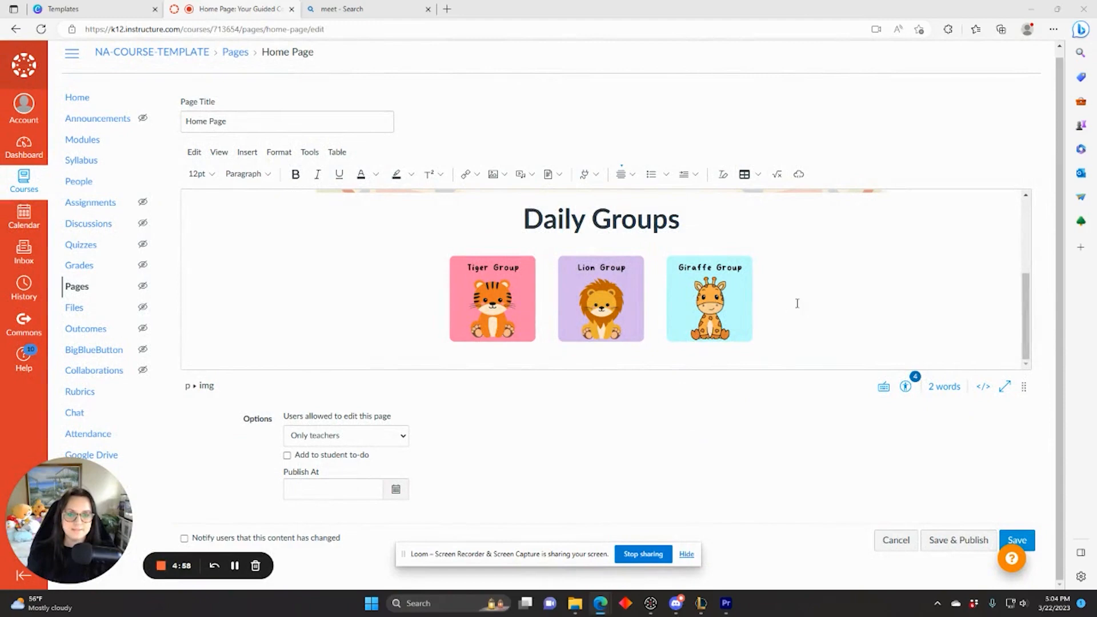
Step: Link the Tiger Group image to the pasted Google Meet URL as an external link and save the home page
{"action": "left_click", "coordinate": [493, 286]}
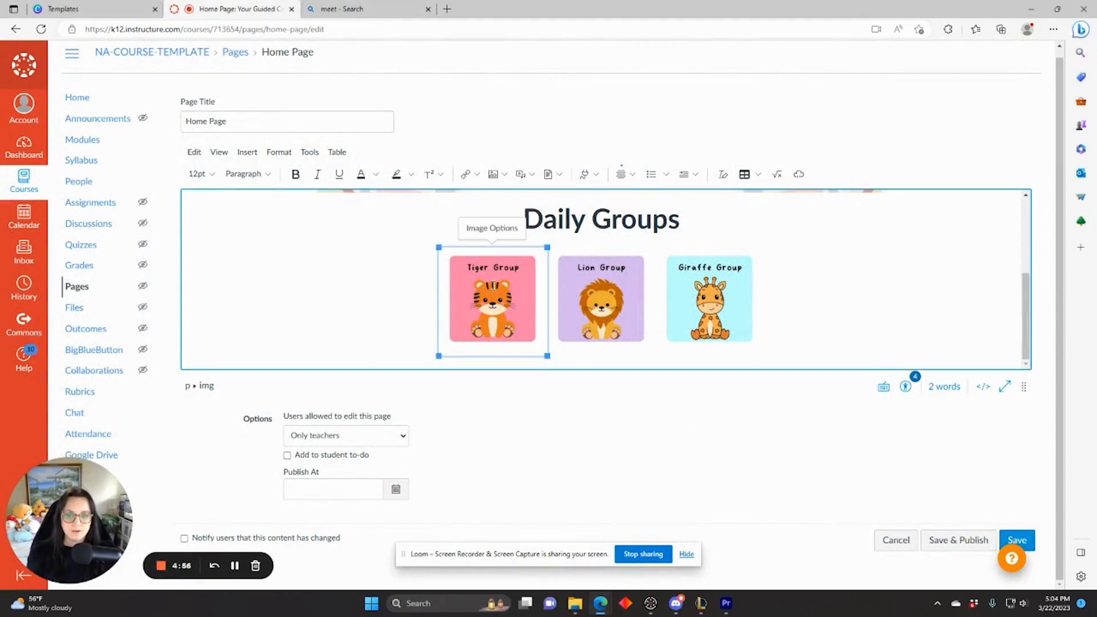
{"action": "left_click", "coordinate": [479, 177]}
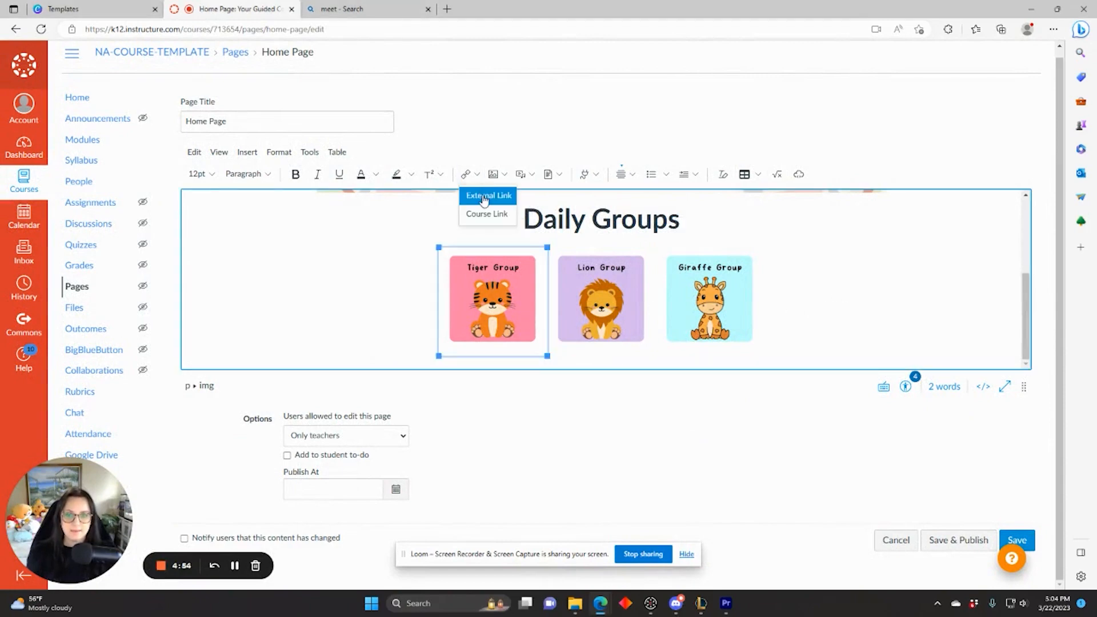
{"action": "left_click", "coordinate": [488, 195]}
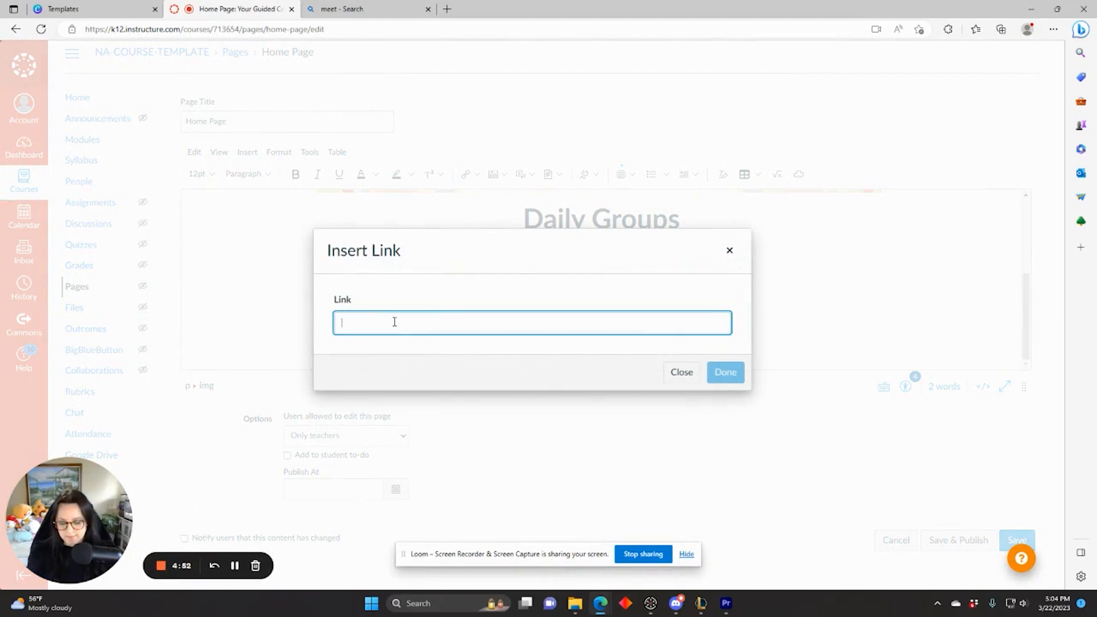
{"action": "left_click", "coordinate": [733, 373]}
{"action": "left_click", "coordinate": [1019, 539]}
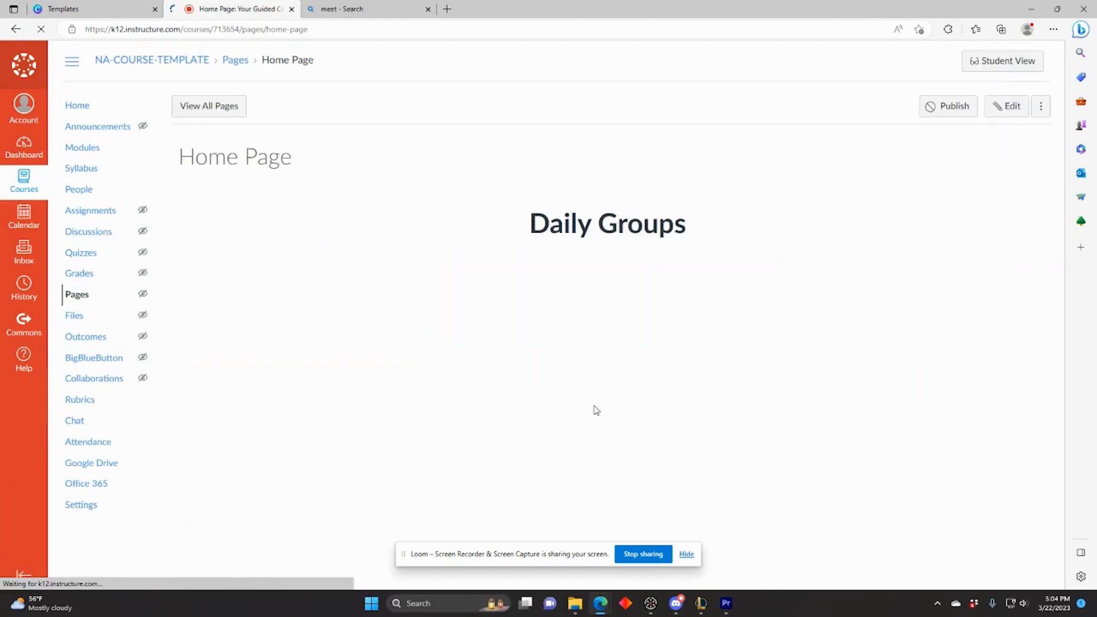
Step: Test that the Tiger Group image opens the Google Meet pre-join page, then go back to the Canvas tab
{"action": "left_click", "coordinate": [496, 418]}
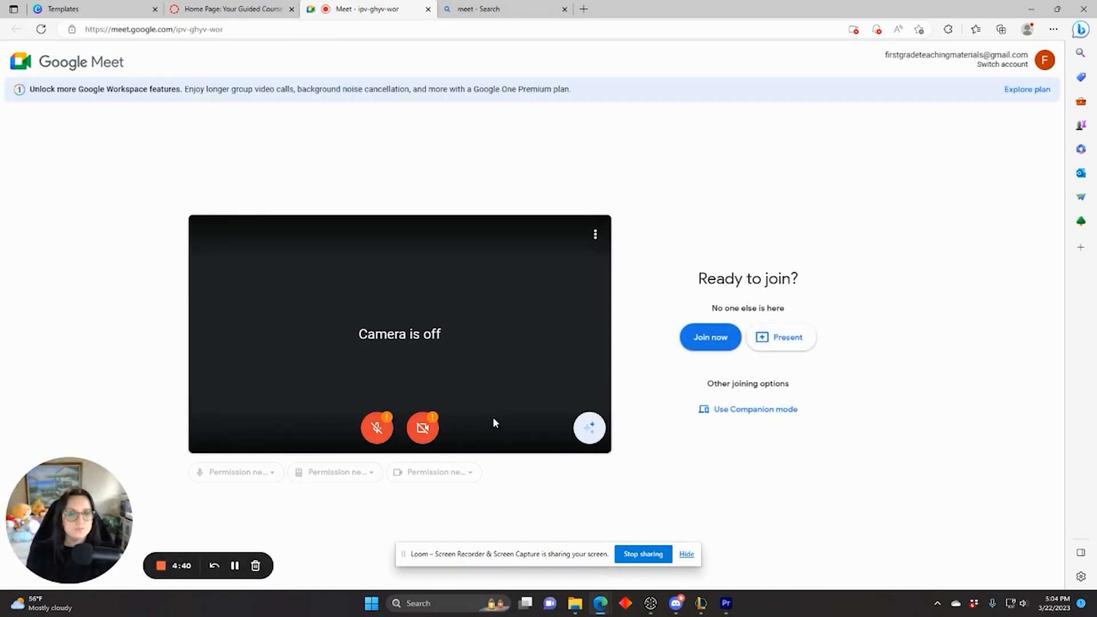
{"action": "left_click", "coordinate": [270, 6]}
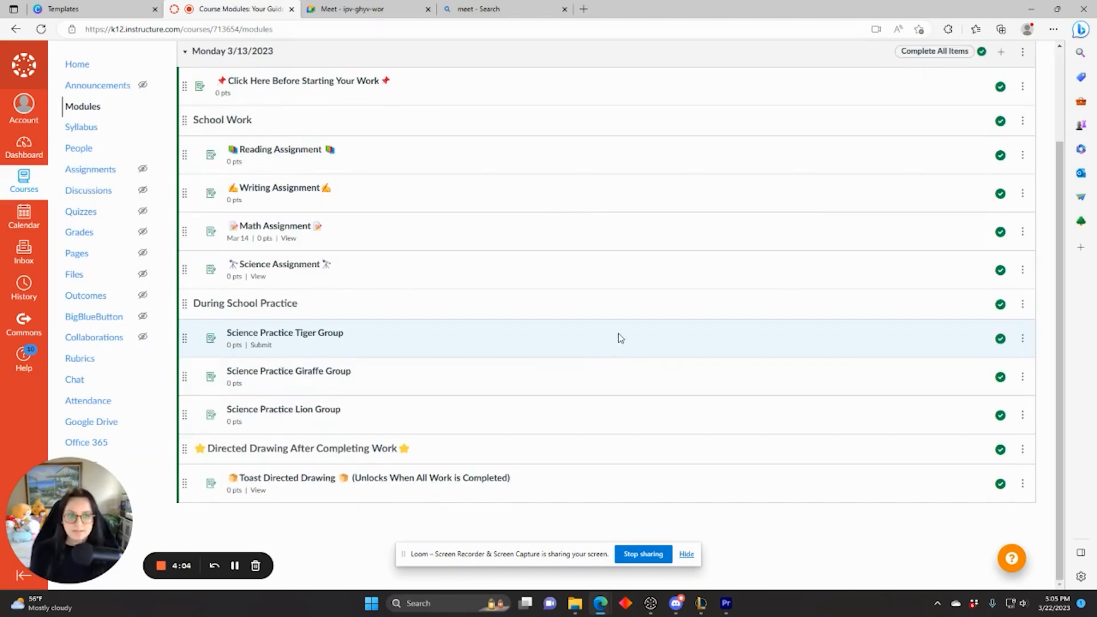
{"action": "scroll", "coordinate": [617, 338], "scroll_direction": "up", "scroll_amount": 1}
{"action": "scroll", "coordinate": [624, 281], "scroll_direction": "down", "scroll_amount": 1}
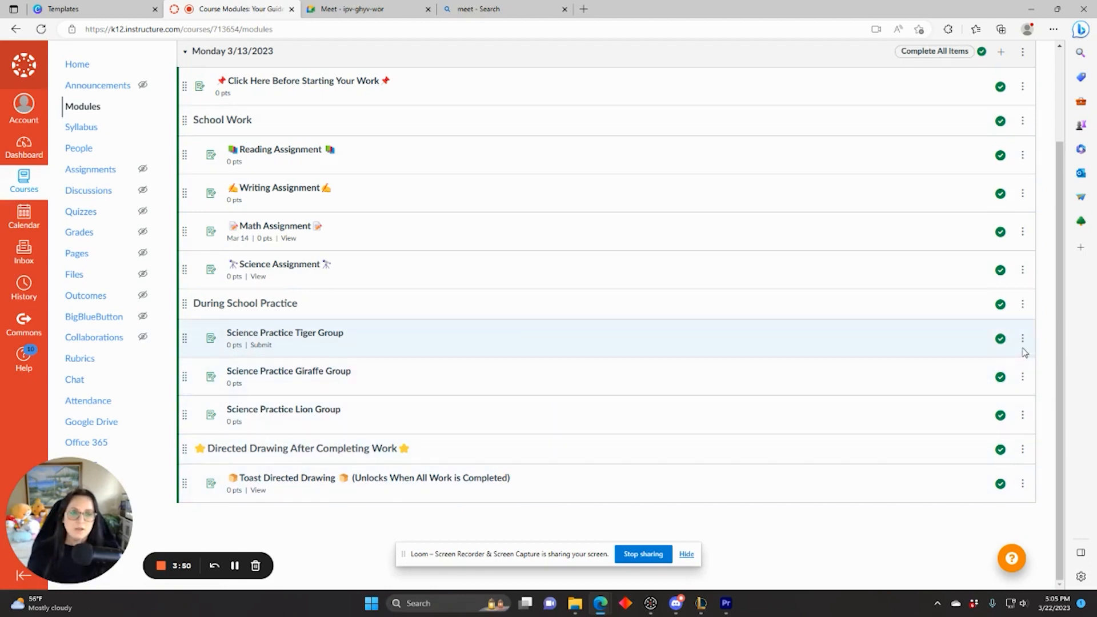
Step: Replace Everyone with Test Student 2 and Test Student 3 as Giraffe Group assignees and save anyway
{"action": "left_click", "coordinate": [330, 376]}
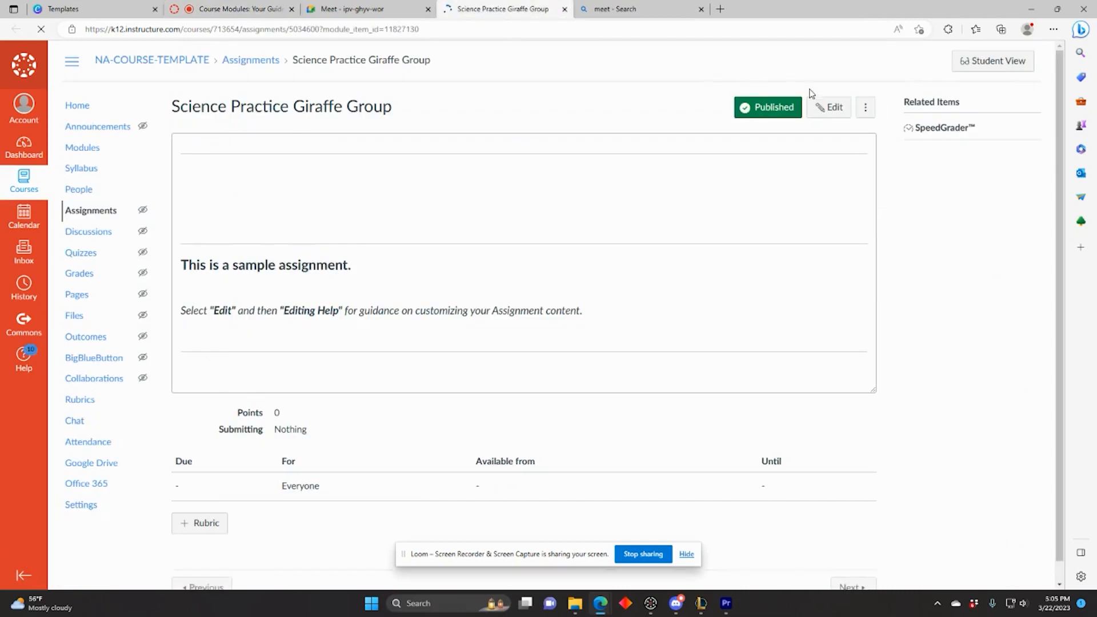
{"action": "left_click", "coordinate": [822, 108]}
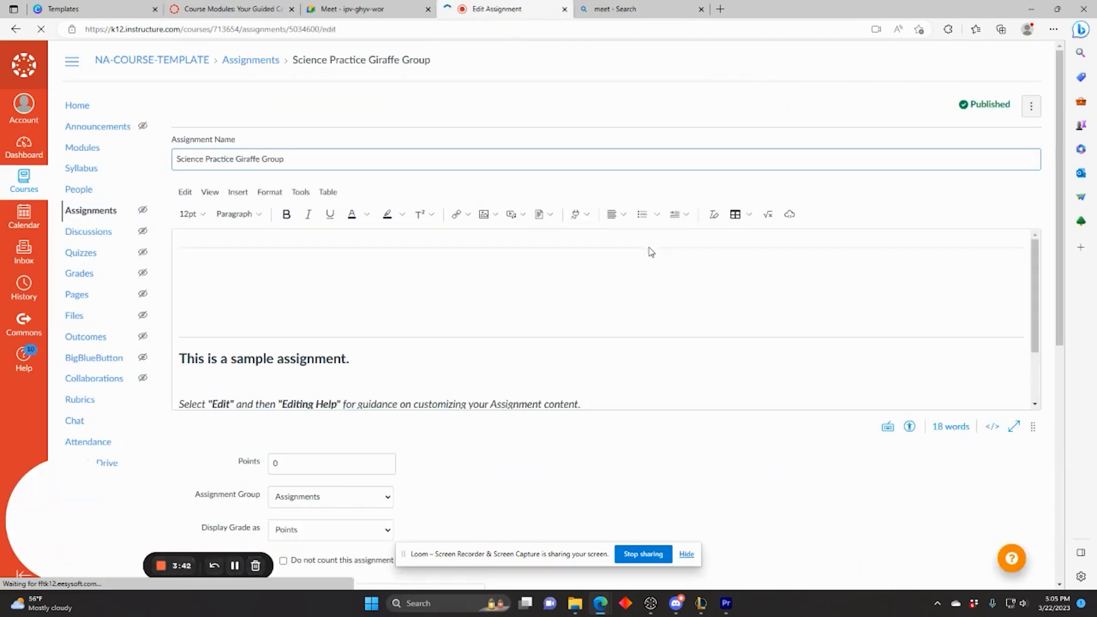
{"action": "scroll", "coordinate": [621, 436], "scroll_direction": "down", "scroll_amount": 7}
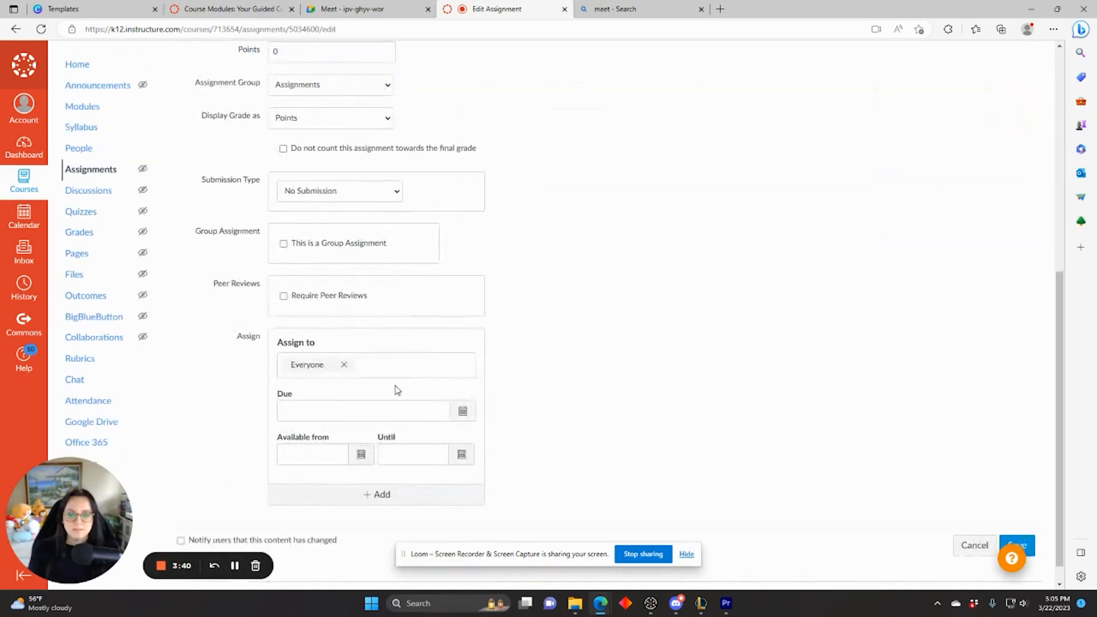
{"action": "left_click", "coordinate": [343, 365]}
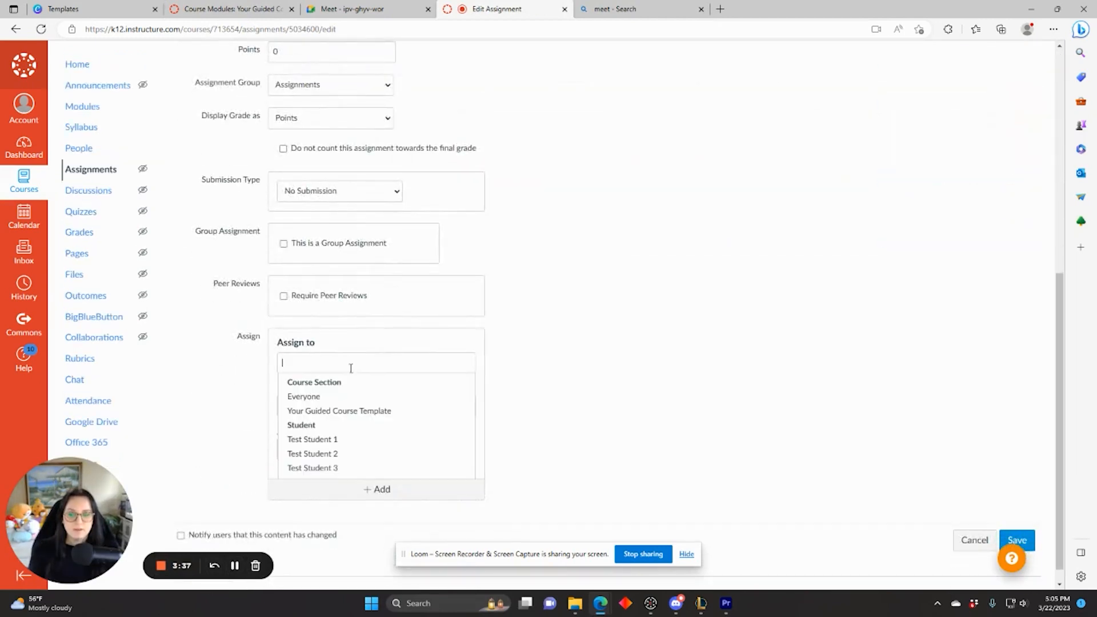
{"action": "left_click", "coordinate": [345, 455]}
{"action": "left_click", "coordinate": [351, 383]}
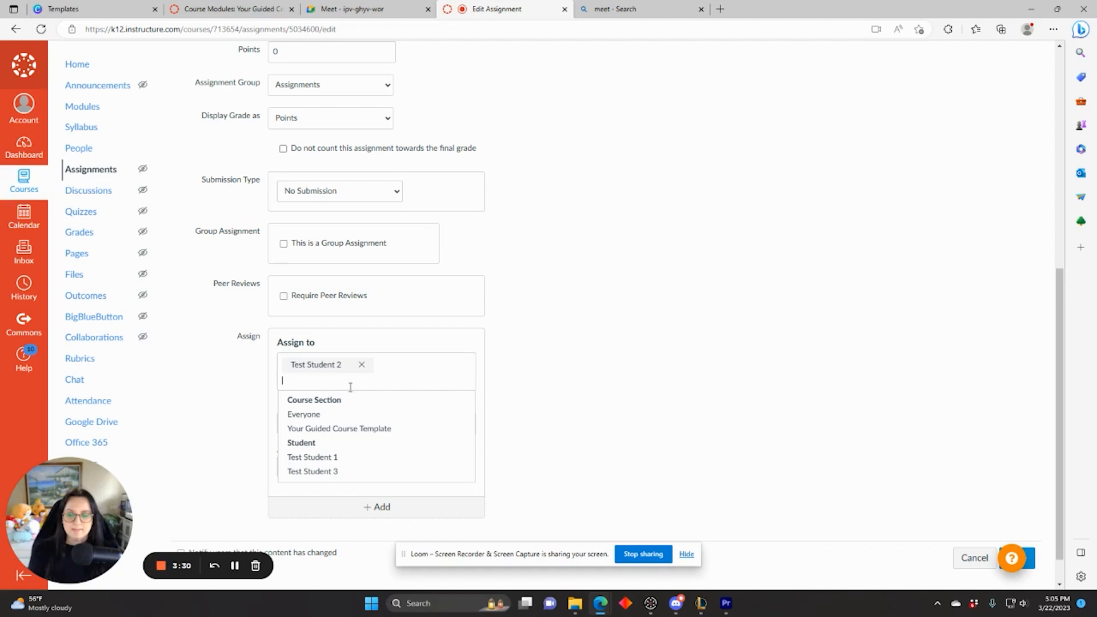
{"action": "left_click", "coordinate": [345, 472]}
{"action": "scroll", "coordinate": [685, 434], "scroll_direction": "down", "scroll_amount": 1}
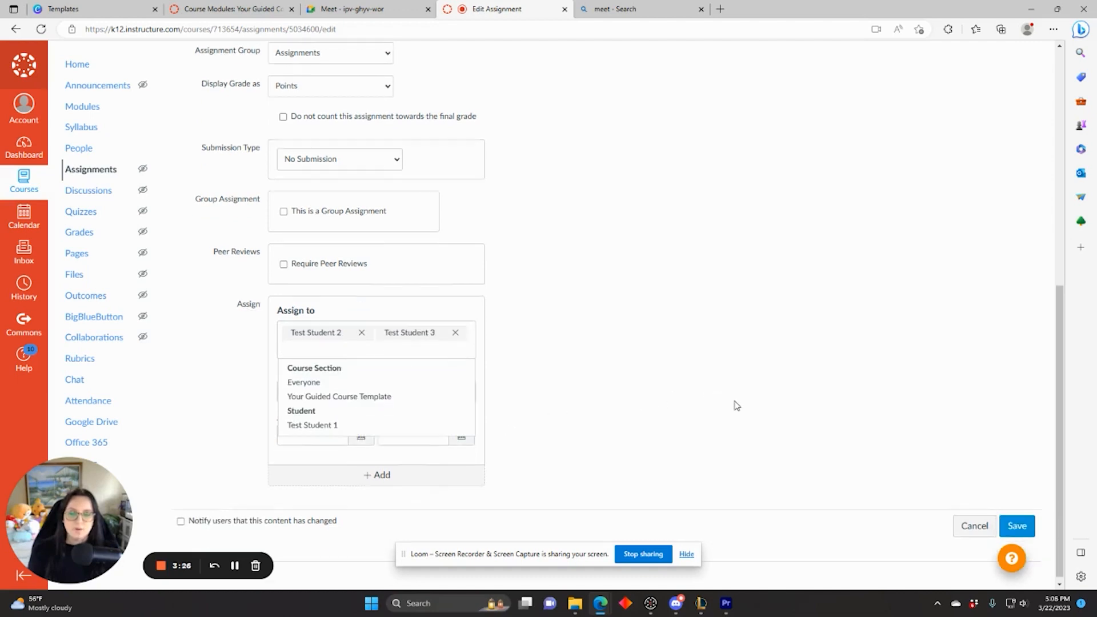
{"action": "left_click", "coordinate": [1017, 522]}
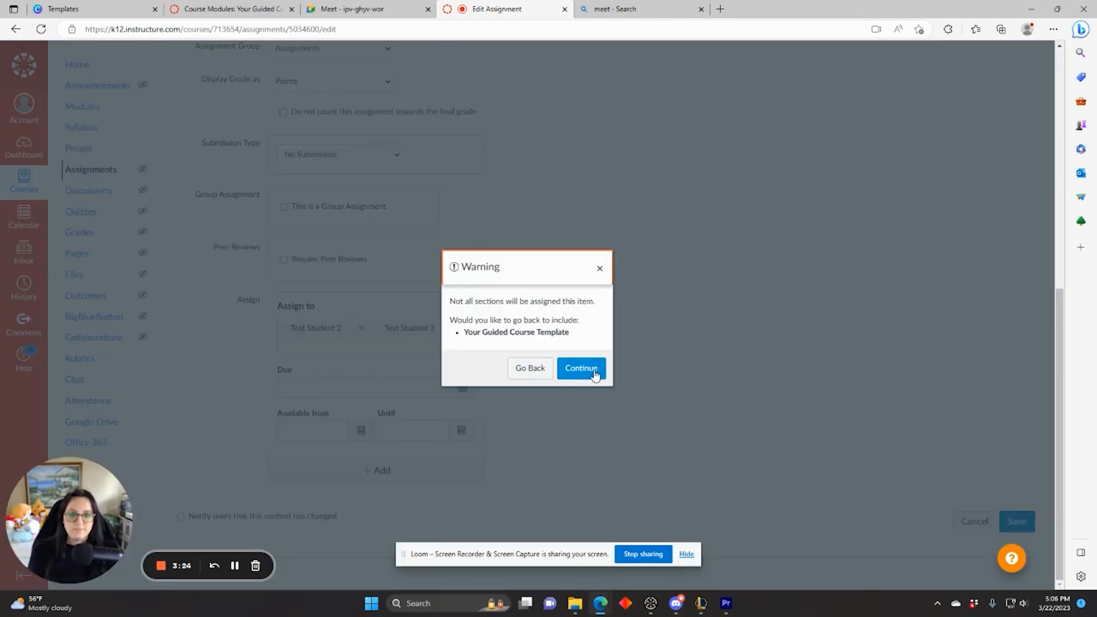
{"action": "left_click", "coordinate": [581, 368]}
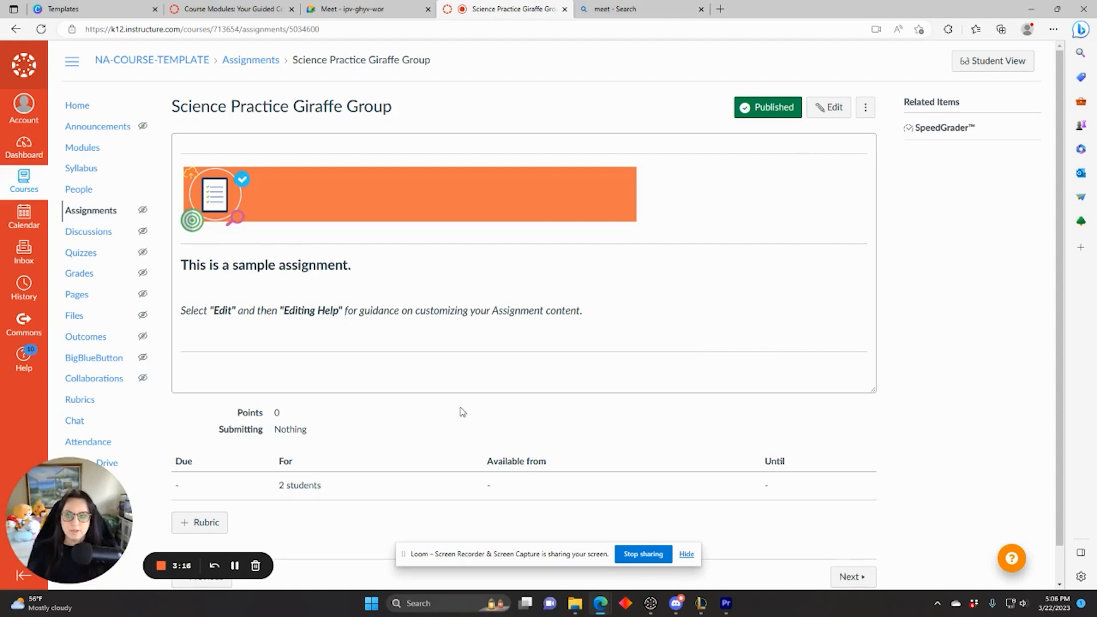
Step: View the Modules page in Student View to see which group assignment the test student gets
{"action": "left_click", "coordinate": [89, 149]}
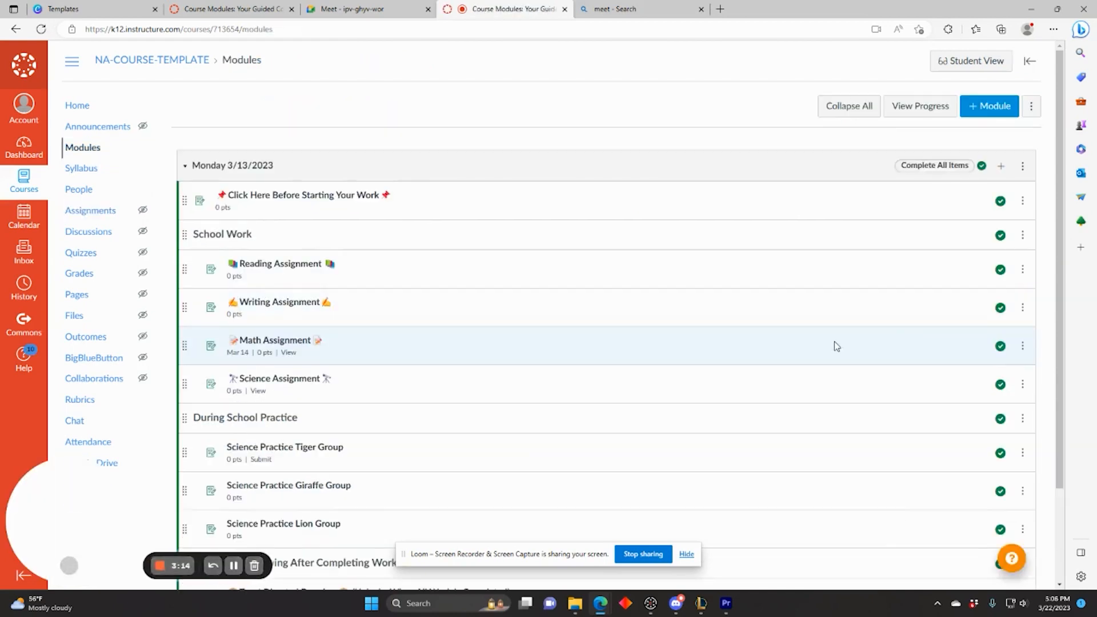
{"action": "left_click", "coordinate": [974, 65]}
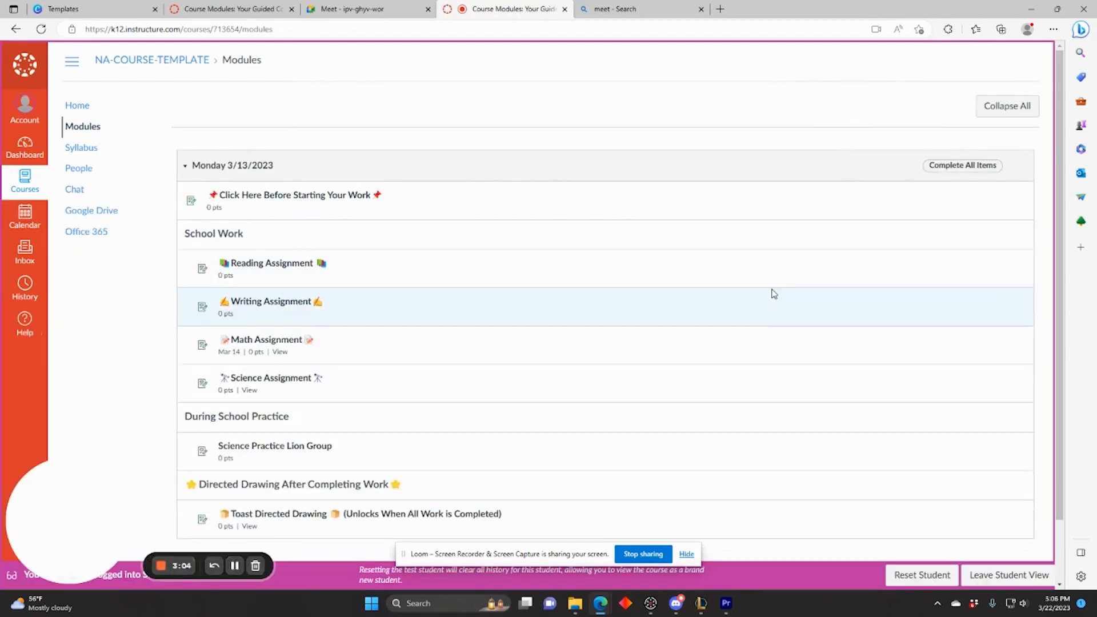
{"action": "scroll", "coordinate": [754, 306], "scroll_direction": "down", "scroll_amount": 1}
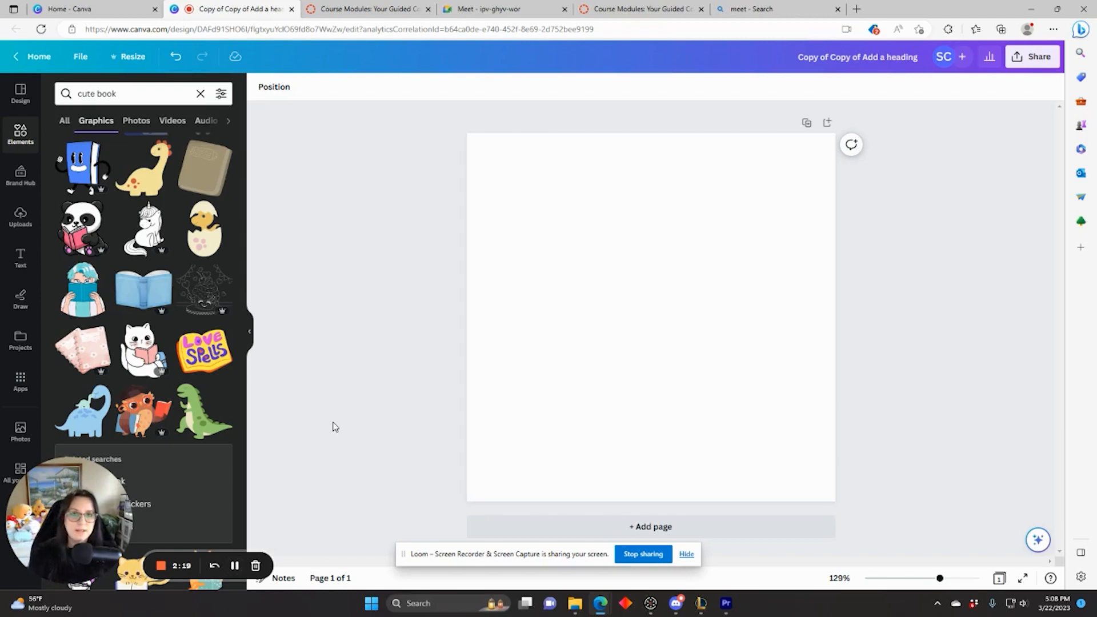
Step: Add the blue open-book graphic to the design, enlarged and centred on the page
{"action": "left_click", "coordinate": [140, 296]}
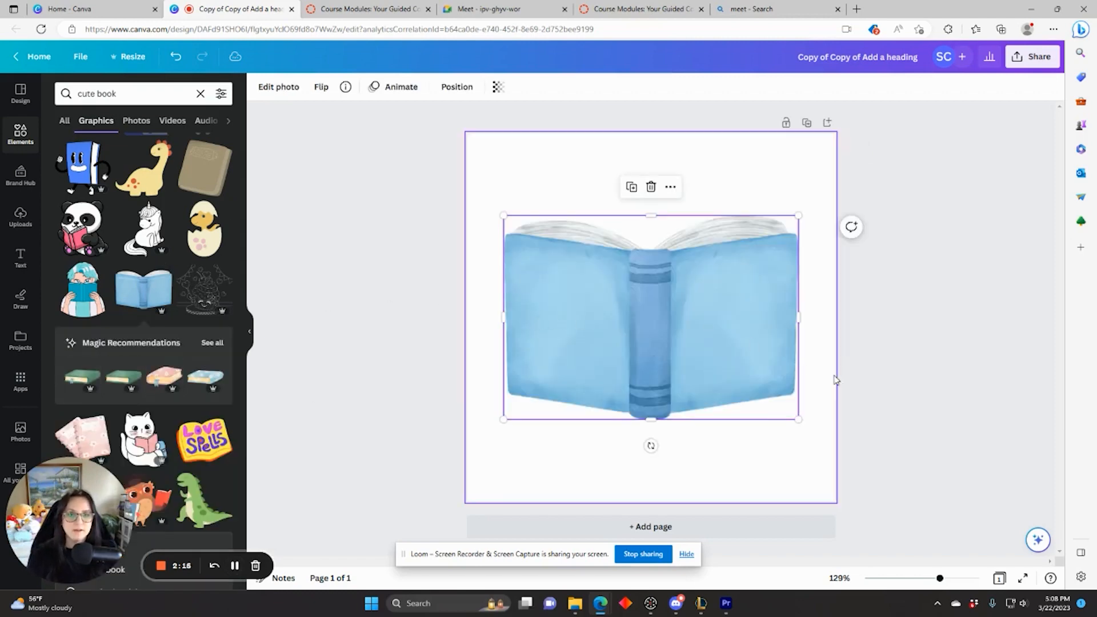
{"action": "left_click_drag", "start_coordinate": [799, 421], "coordinate": [824, 437]}
{"action": "left_click_drag", "start_coordinate": [736, 388], "coordinate": [709, 379]}
{"action": "left_click_drag", "start_coordinate": [798, 428], "coordinate": [826, 448]}
{"action": "left_click_drag", "start_coordinate": [736, 400], "coordinate": [734, 398]}
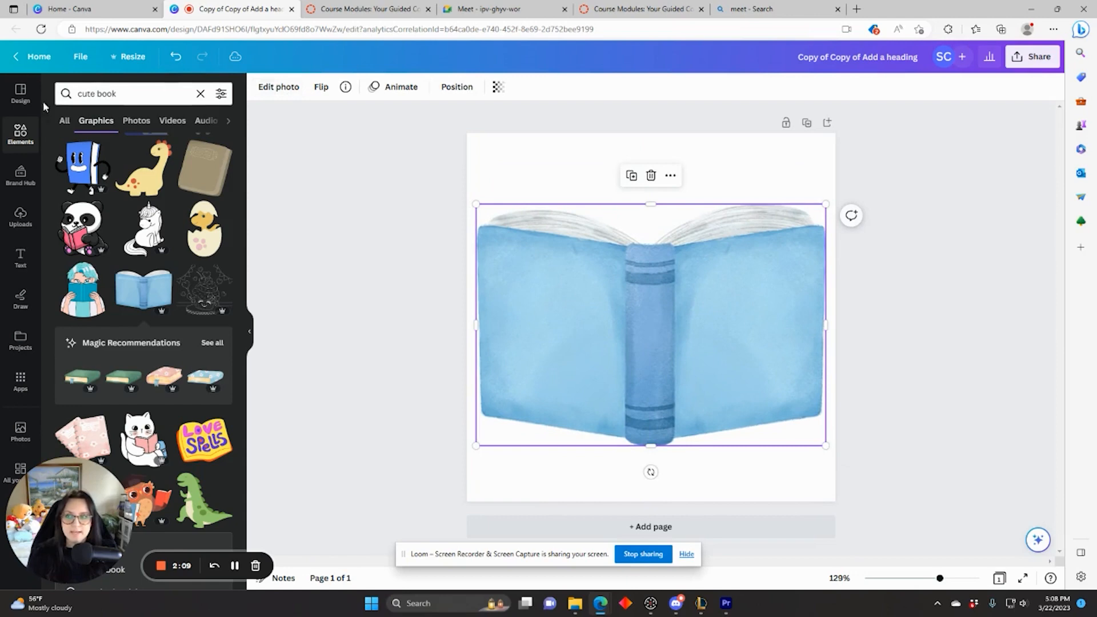
Step: Add a heading reading 'Don't have your book?', correcting the typo 'you' to 'your'
{"action": "left_click", "coordinate": [22, 254]}
{"action": "left_click", "coordinate": [114, 182]}
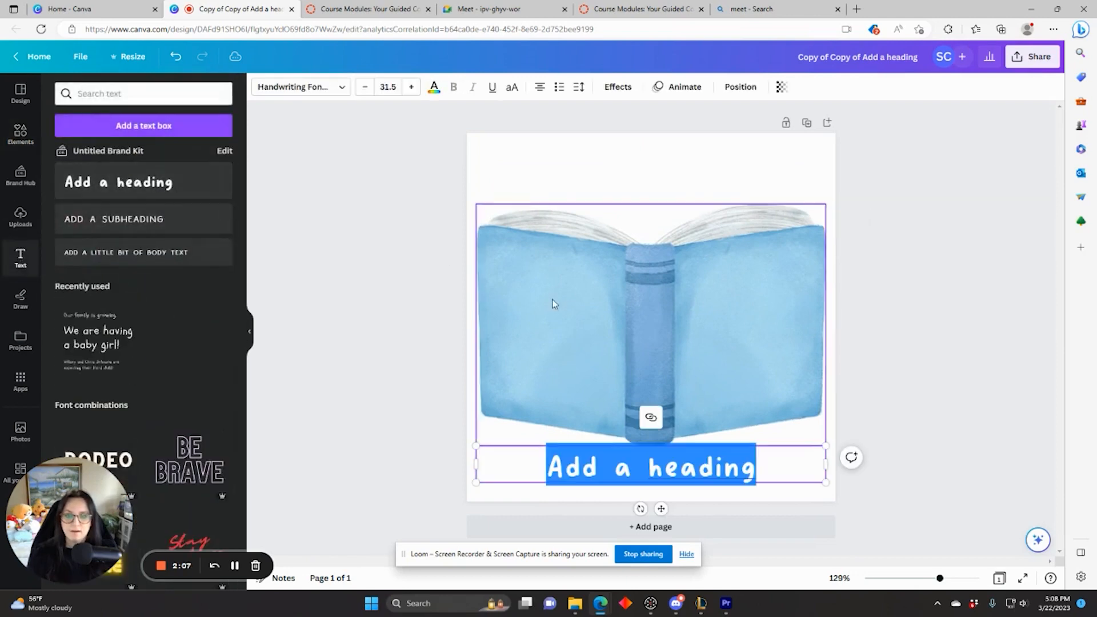
{"action": "type", "text": "Do"}
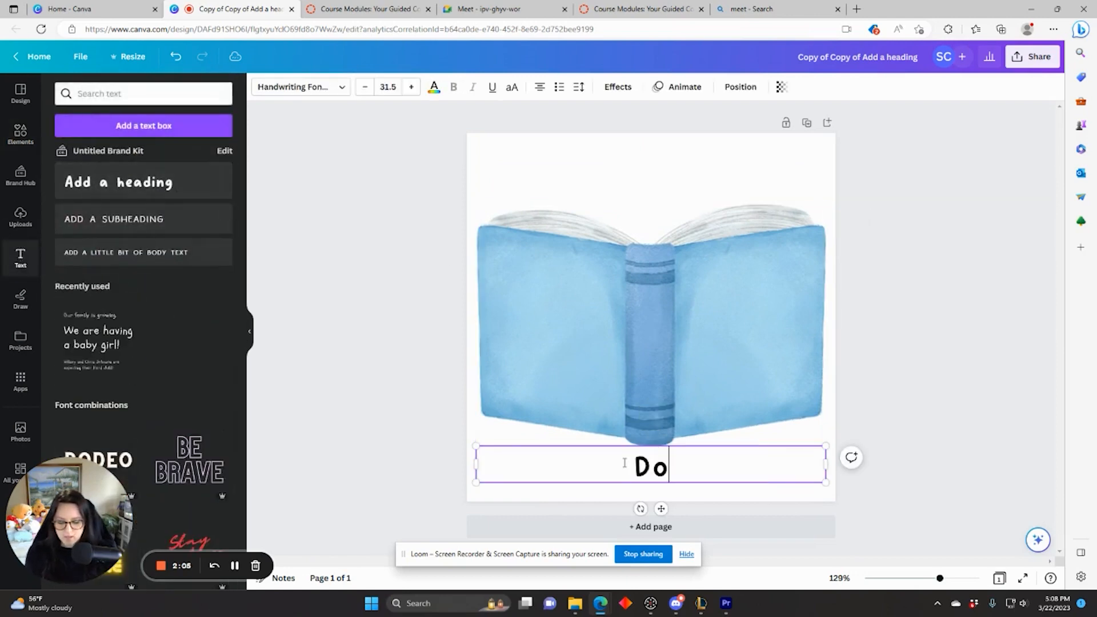
{"action": "type", "text": "n't ha"}
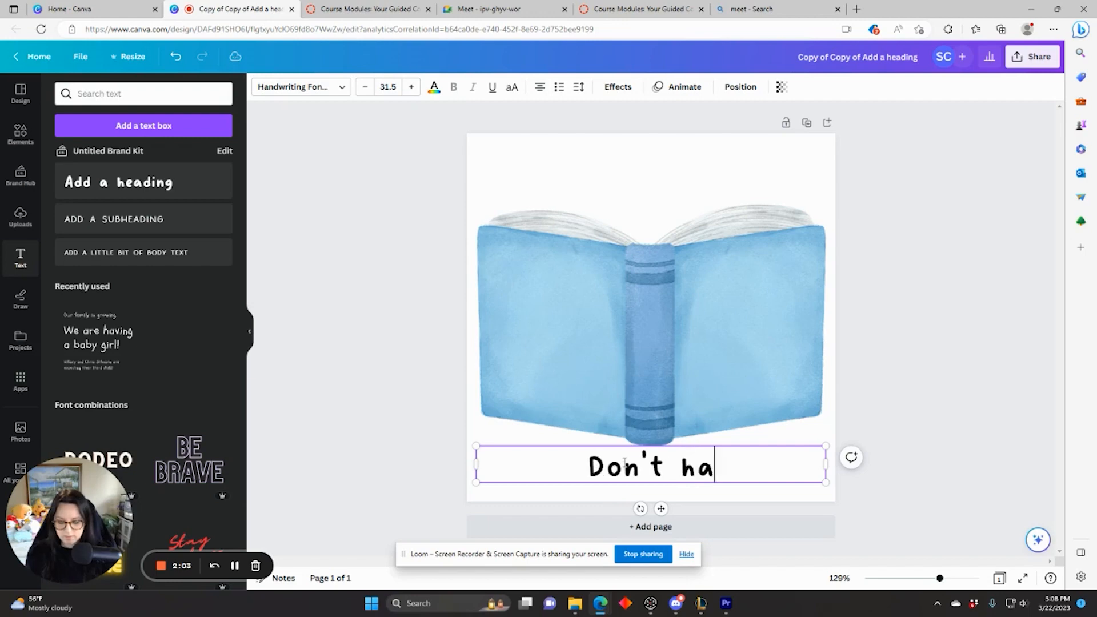
{"action": "type", "text": "ve you book?"}
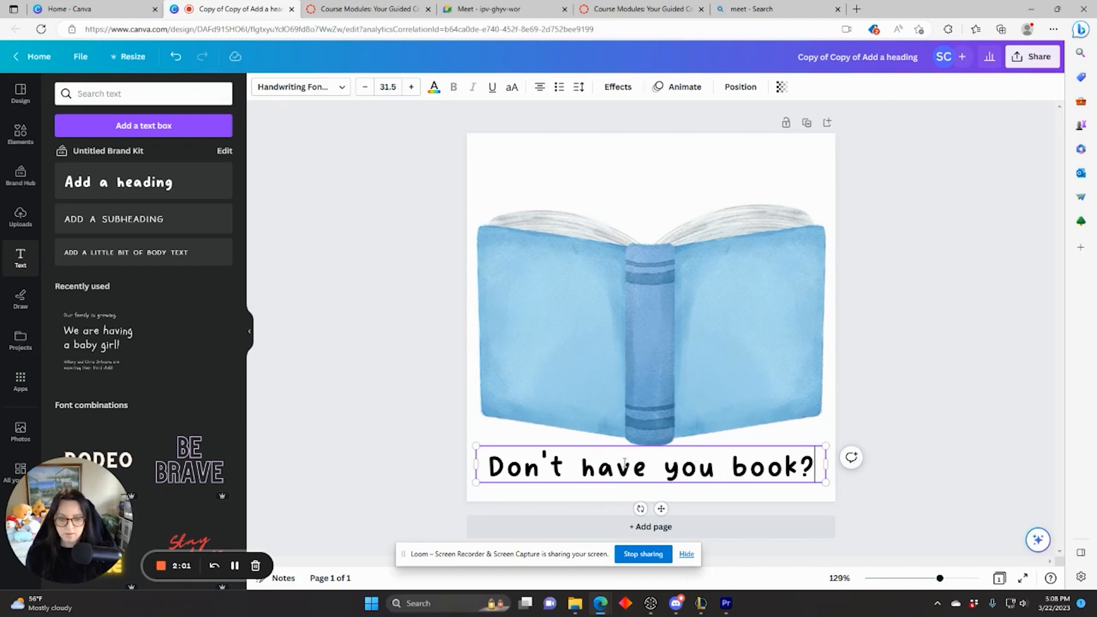
{"action": "left_click", "coordinate": [713, 473]}
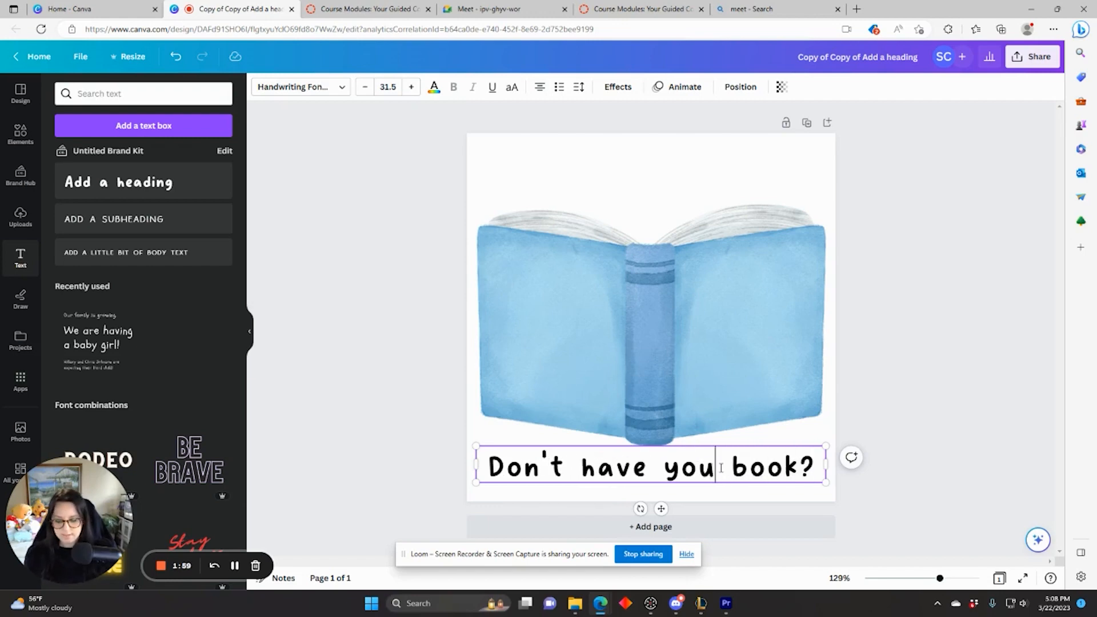
{"action": "type", "text": "r"}
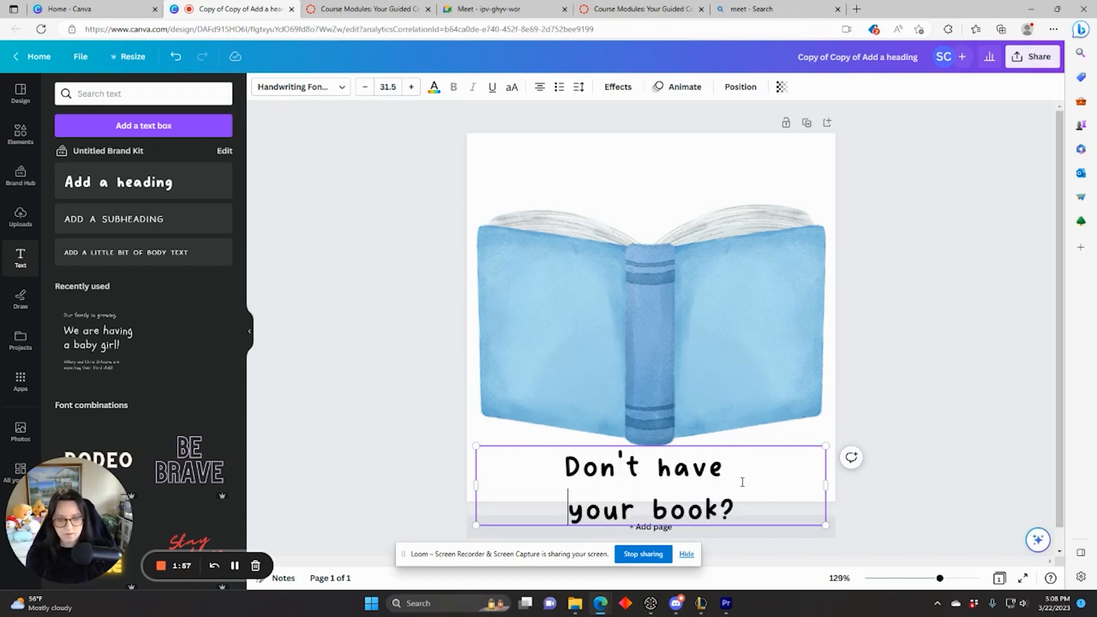
Step: Stack the heading in narrow lines on the book's left cover at text size 32.7
{"action": "left_click_drag", "start_coordinate": [781, 443], "coordinate": [712, 286]}
{"action": "left_click_drag", "start_coordinate": [756, 368], "coordinate": [697, 351]}
{"action": "right_click", "coordinate": [560, 303]}
{"action": "left_click", "coordinate": [600, 323]}
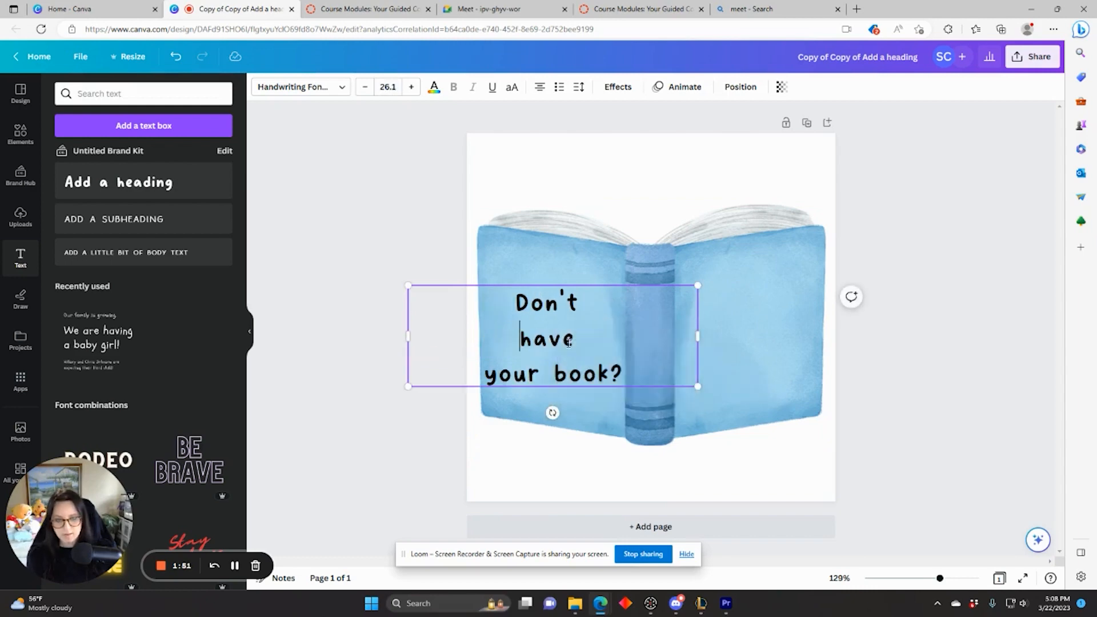
{"action": "left_click", "coordinate": [553, 374]}
{"action": "key", "text": "Return"}
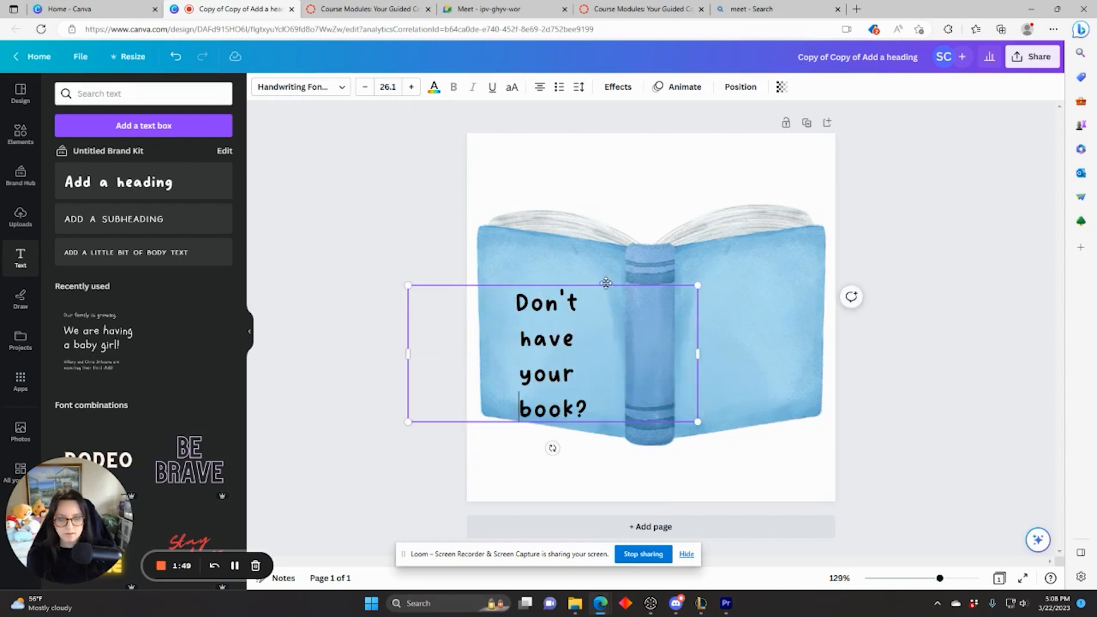
{"action": "left_click_drag", "start_coordinate": [681, 284], "coordinate": [691, 247]}
{"action": "left_click_drag", "start_coordinate": [712, 328], "coordinate": [525, 324]}
{"action": "left_click_drag", "start_coordinate": [505, 247], "coordinate": [573, 244]}
{"action": "left_click_drag", "start_coordinate": [592, 382], "coordinate": [617, 414]}
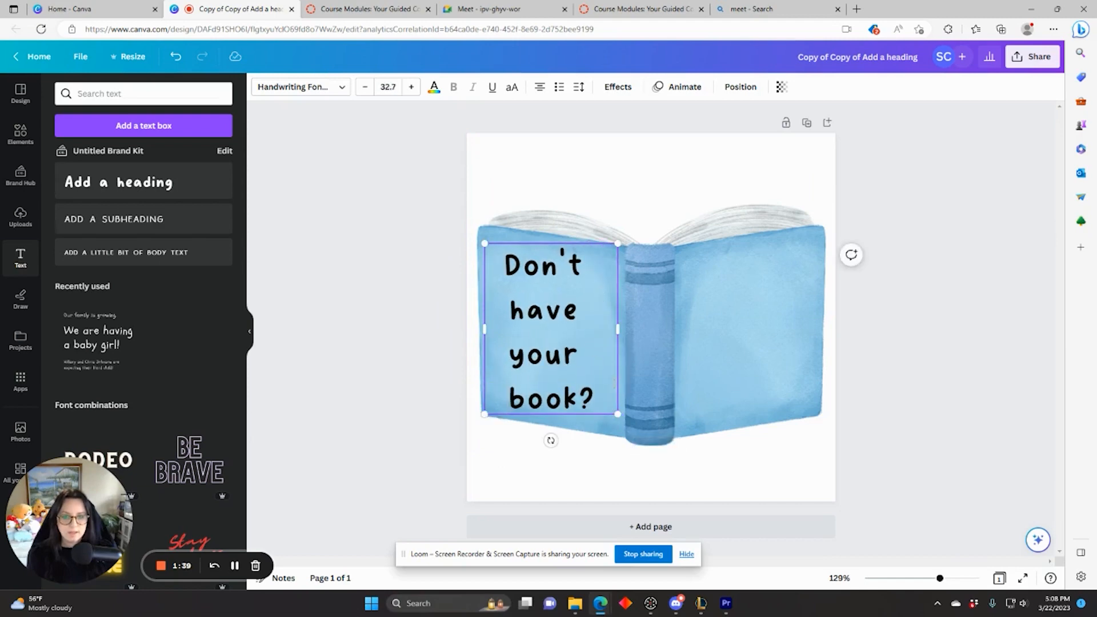
Step: Duplicate the heading onto the book's right page and change its text to 'Click Here!'
{"action": "left_click", "coordinate": [596, 240]}
{"action": "left_click", "coordinate": [594, 252]}
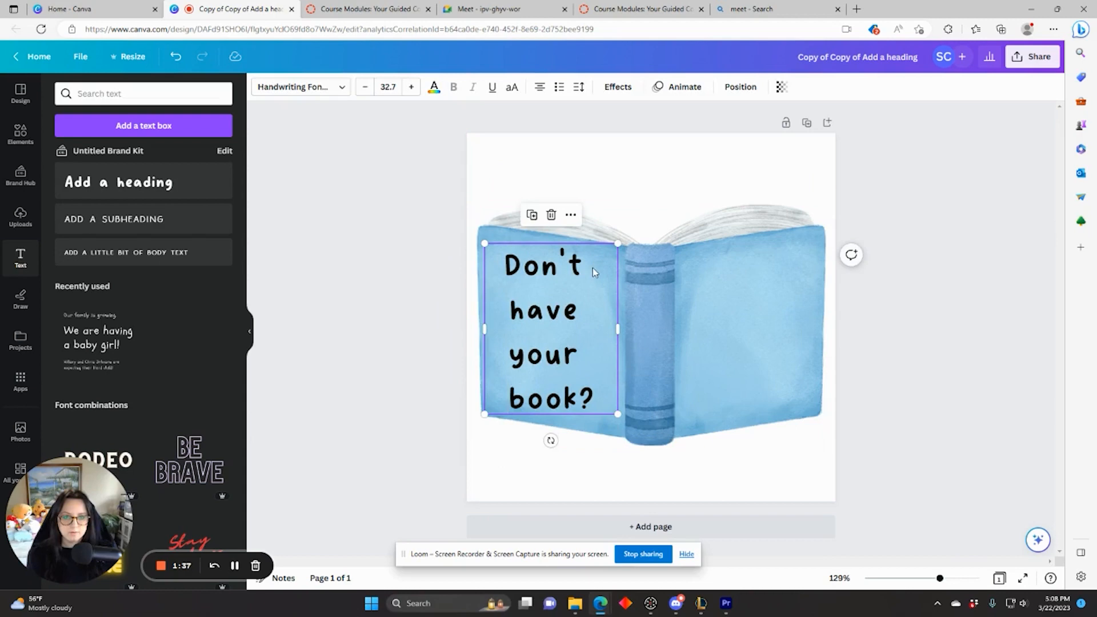
{"action": "left_click", "coordinate": [531, 214]}
{"action": "left_click_drag", "start_coordinate": [567, 318], "coordinate": [745, 308]}
{"action": "triple_click", "coordinate": [740, 343]}
{"action": "left_click_drag", "start_coordinate": [791, 400], "coordinate": [702, 269]}
{"action": "type", "text": "C"}
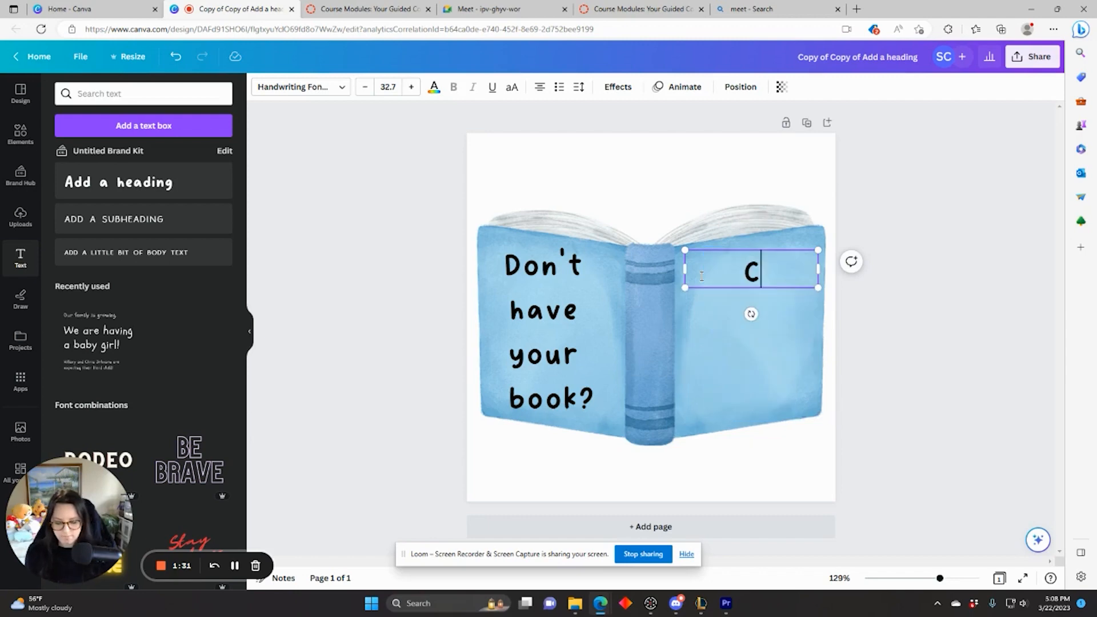
{"action": "type", "text": "lick Here!"}
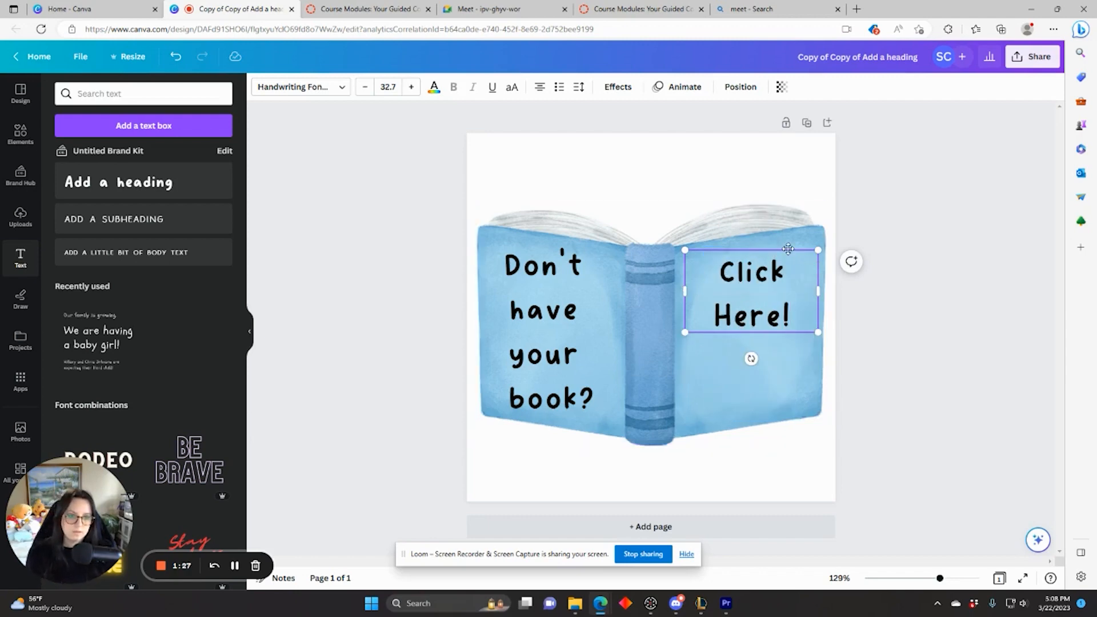
{"action": "left_click_drag", "start_coordinate": [788, 251], "coordinate": [789, 284]}
{"action": "left_click", "coordinate": [919, 312]}
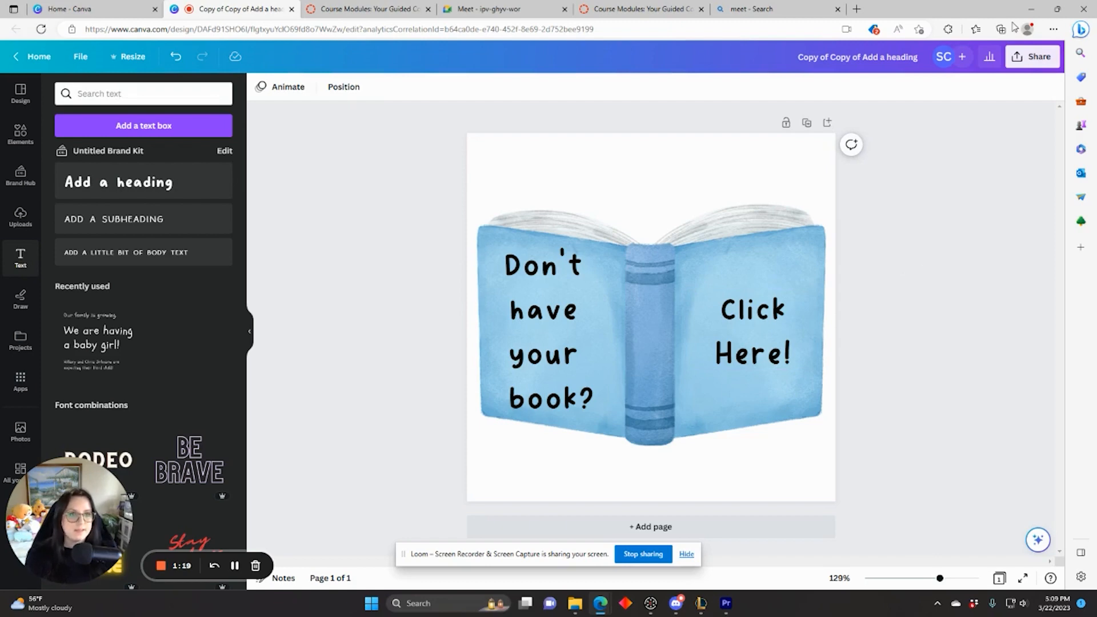
Step: Download the design as a PNG with a transparent background
{"action": "left_click", "coordinate": [1035, 56]}
{"action": "left_click", "coordinate": [864, 347]}
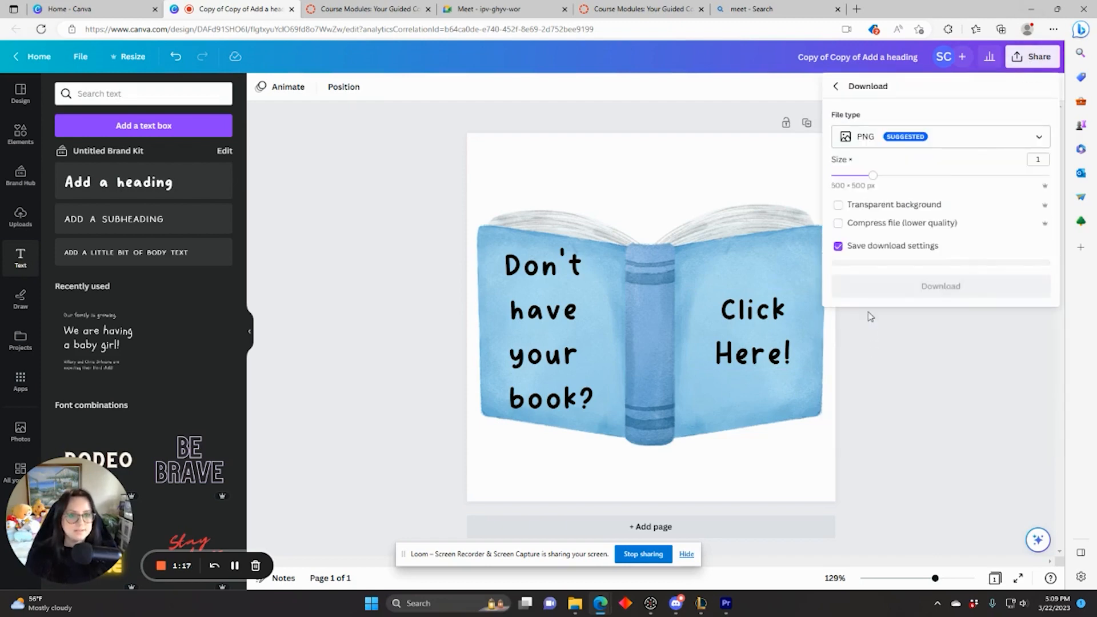
{"action": "left_click", "coordinate": [837, 205]}
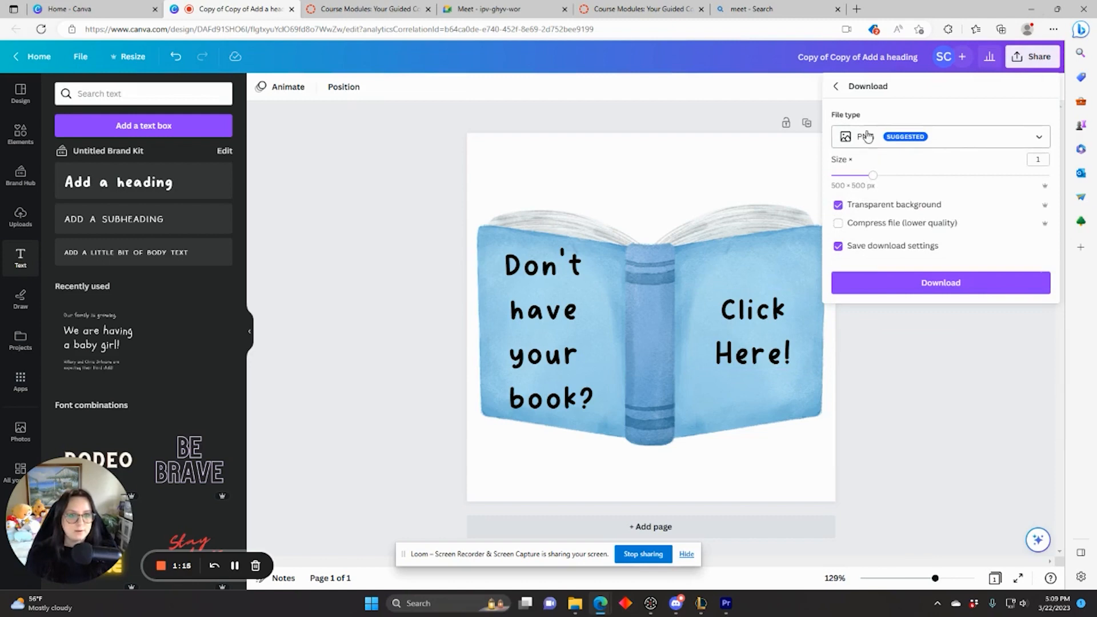
{"action": "left_click", "coordinate": [922, 288]}
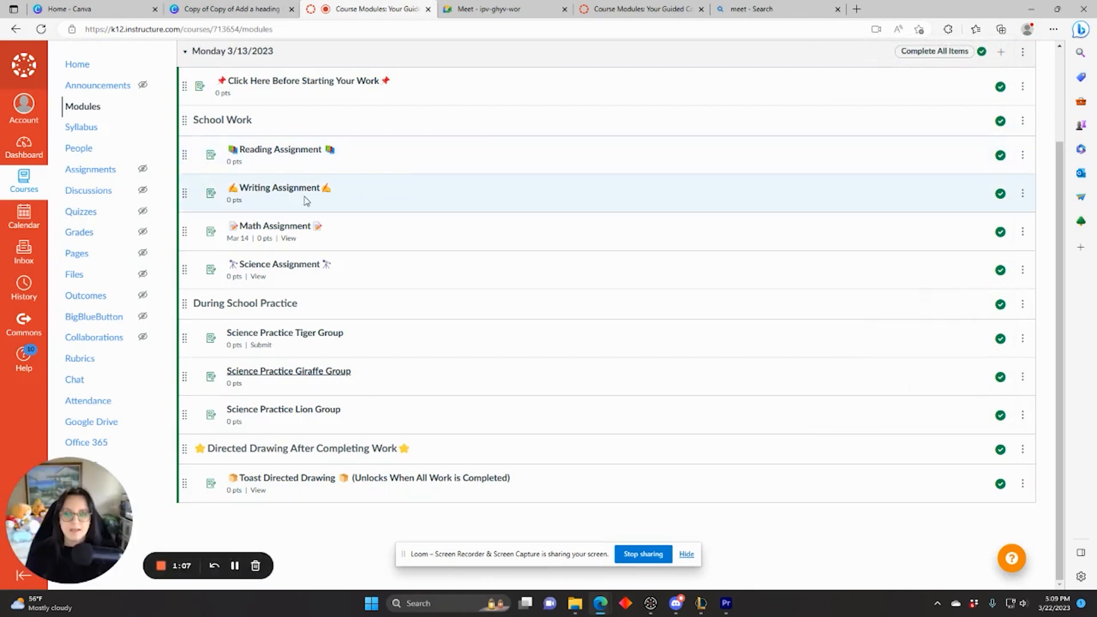
Step: Open the Writing Assignment from Modules in a new tab and start editing it
{"action": "middle_click", "coordinate": [294, 189]}
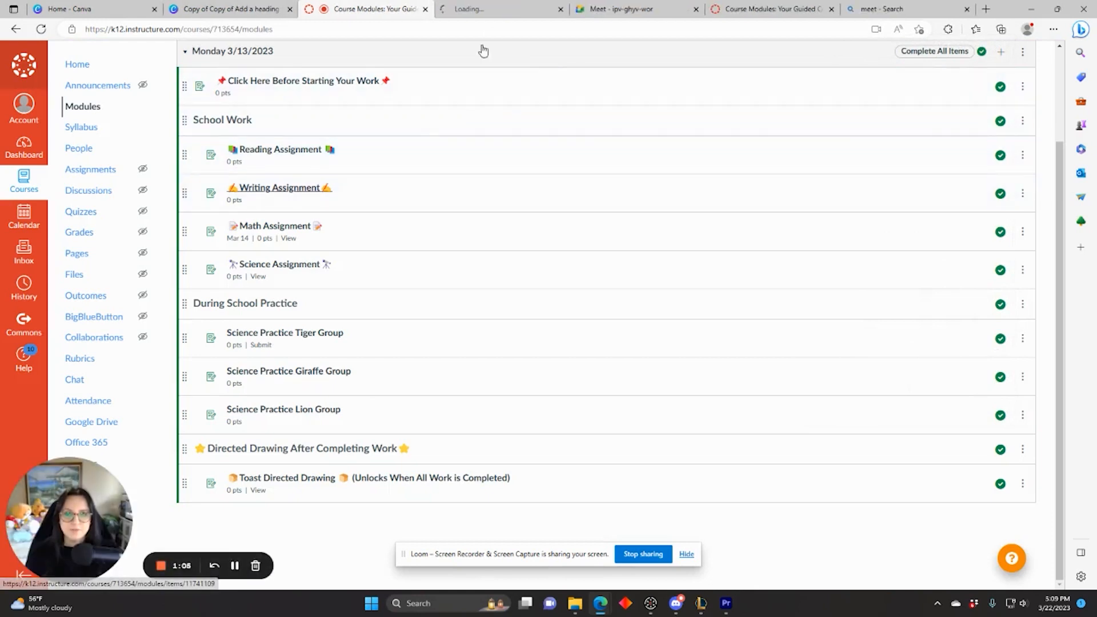
{"action": "left_click", "coordinate": [494, 10]}
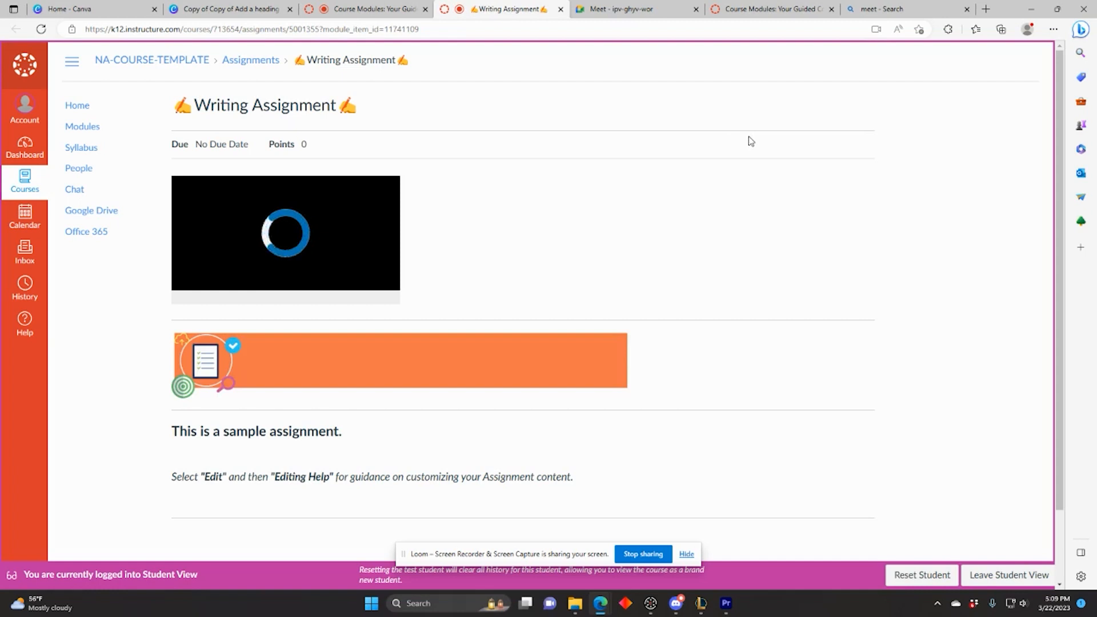
{"action": "scroll", "coordinate": [691, 239], "scroll_direction": "down", "scroll_amount": 2}
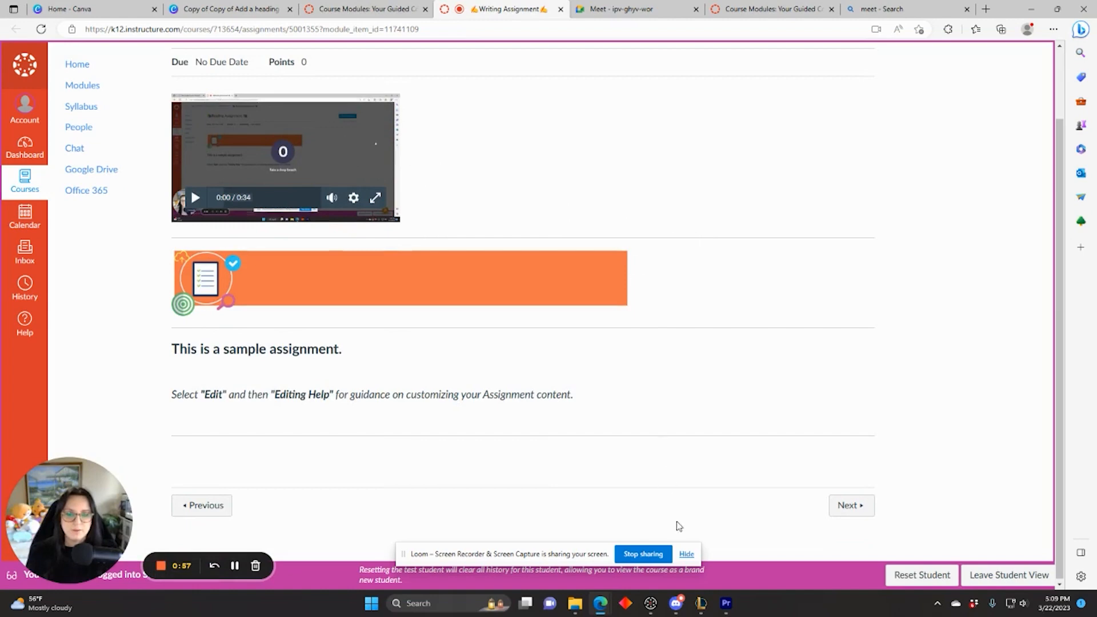
{"action": "scroll", "coordinate": [679, 525], "scroll_direction": "up", "scroll_amount": 2}
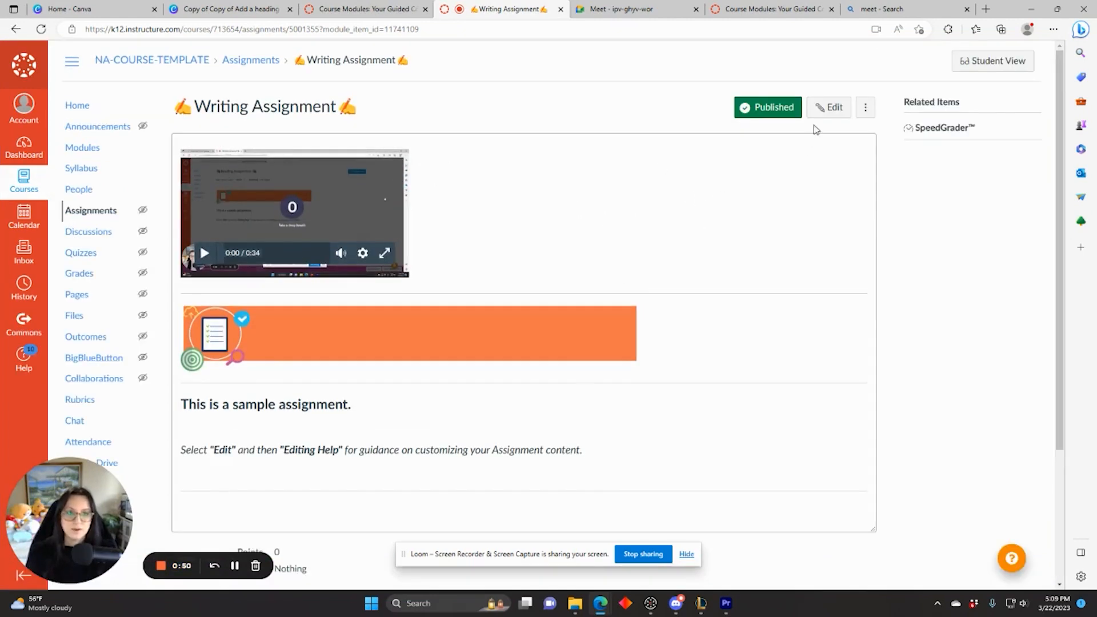
{"action": "left_click", "coordinate": [828, 109]}
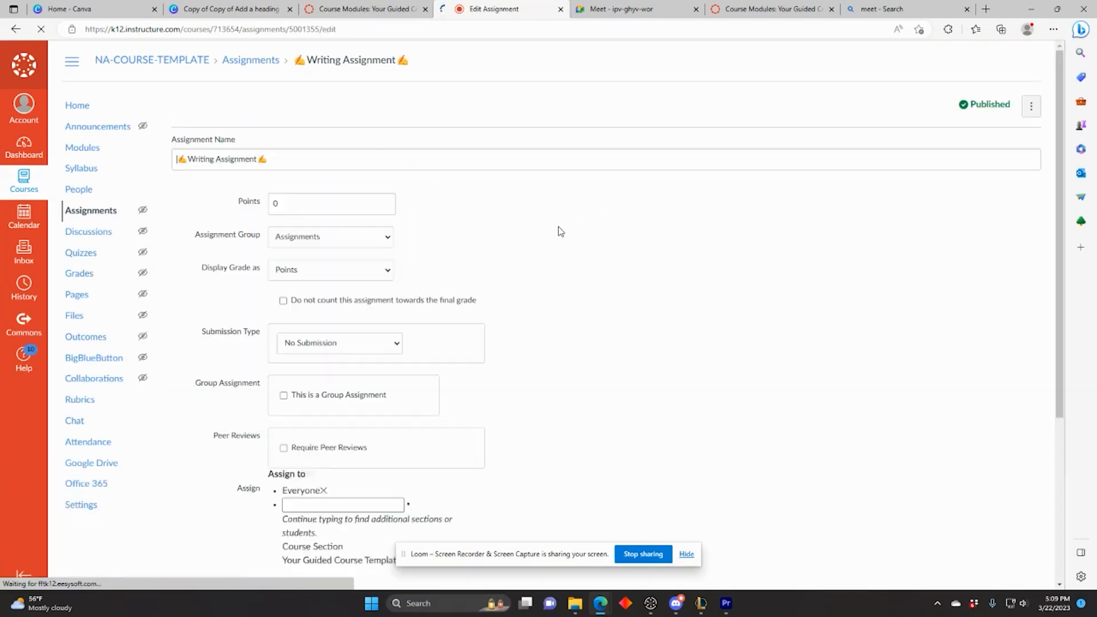
Step: Upload the book PNG on a new line below the video in the description
{"action": "left_click", "coordinate": [452, 325]}
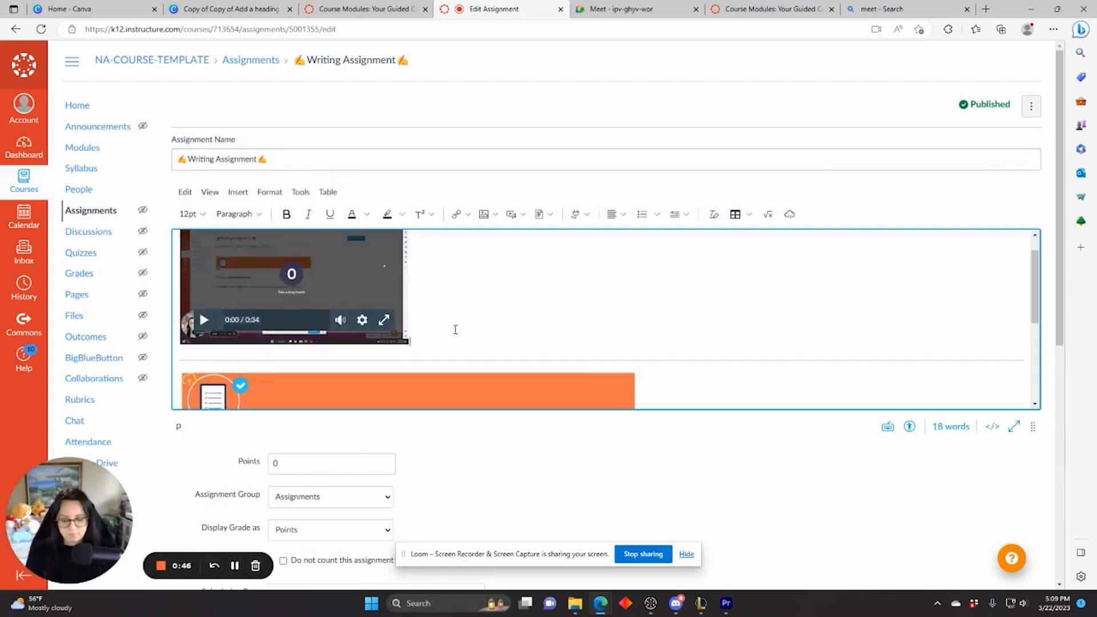
{"action": "key", "text": "Return"}
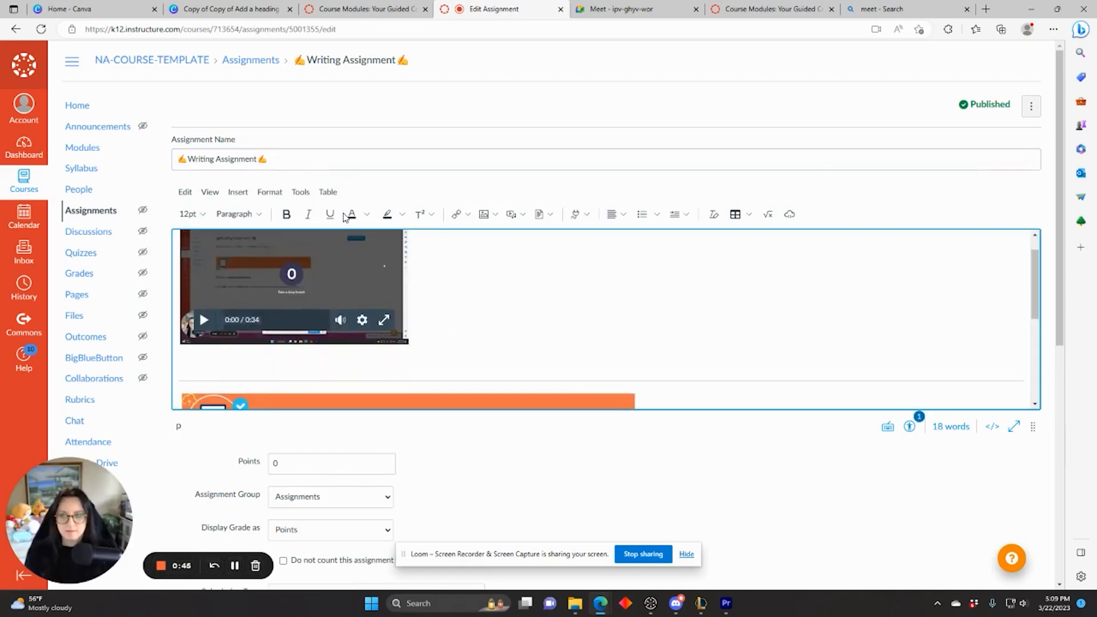
{"action": "left_click", "coordinate": [238, 192]}
{"action": "mouse_move", "coordinate": [266, 232]}
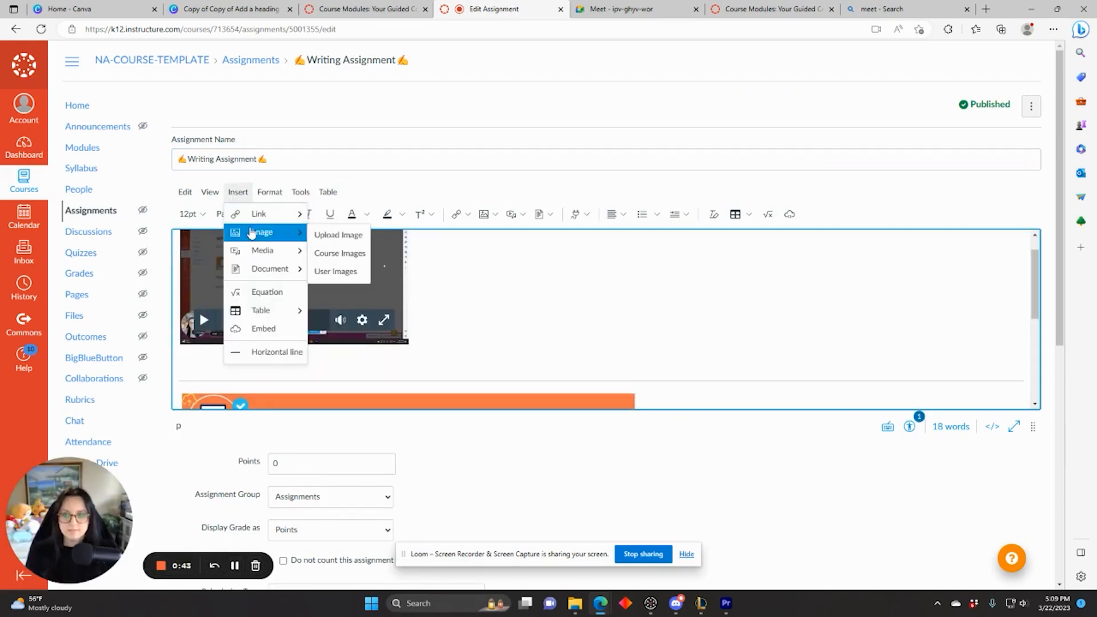
{"action": "left_click", "coordinate": [313, 235]}
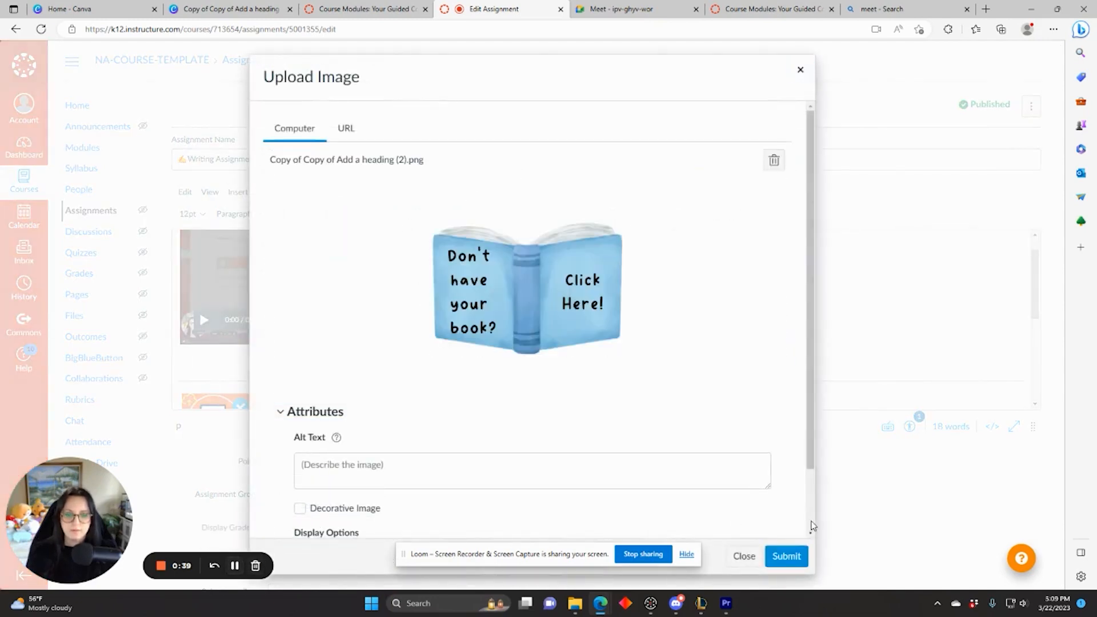
{"action": "left_click", "coordinate": [781, 556]}
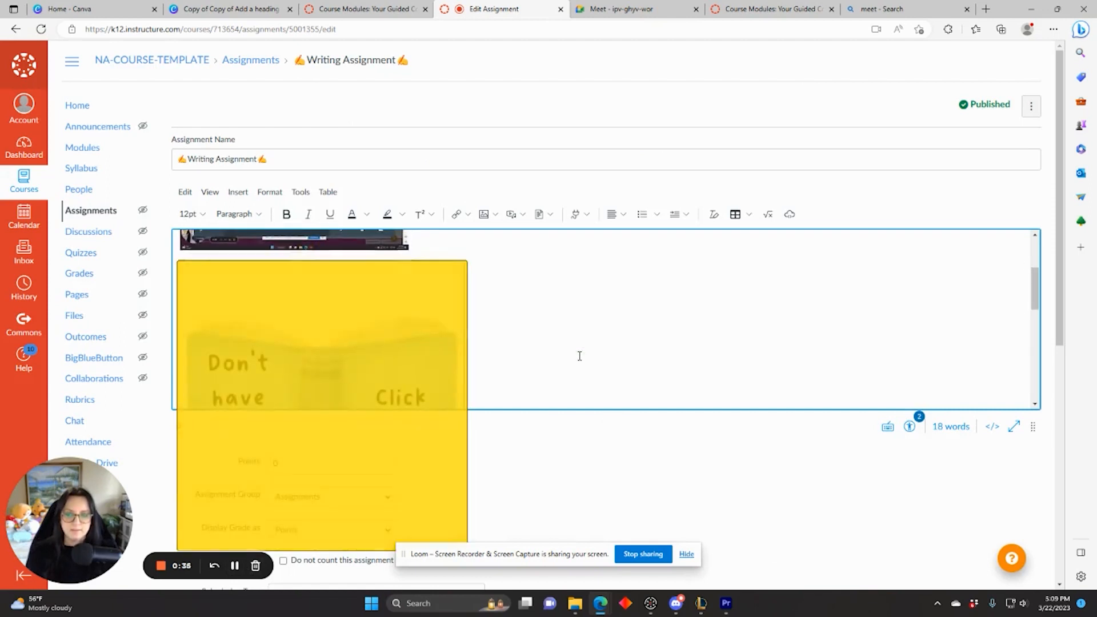
Step: Shrink the inserted book image to a smaller size with its corner handle
{"action": "scroll", "coordinate": [469, 355], "scroll_direction": "down", "scroll_amount": 3}
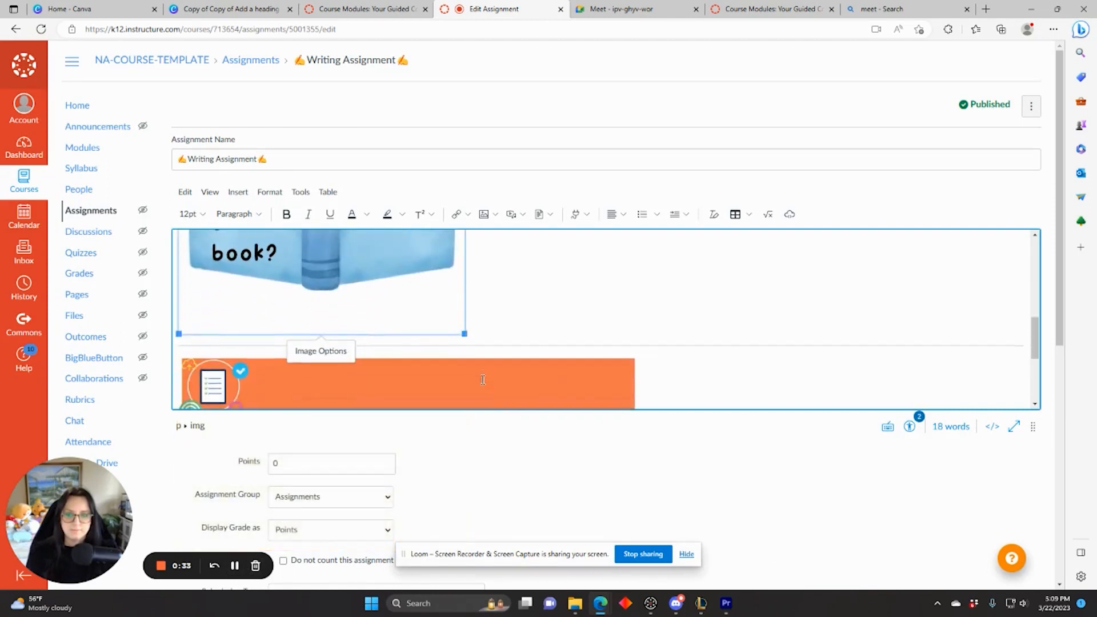
{"action": "left_click_drag", "start_coordinate": [465, 331], "coordinate": [354, 269]}
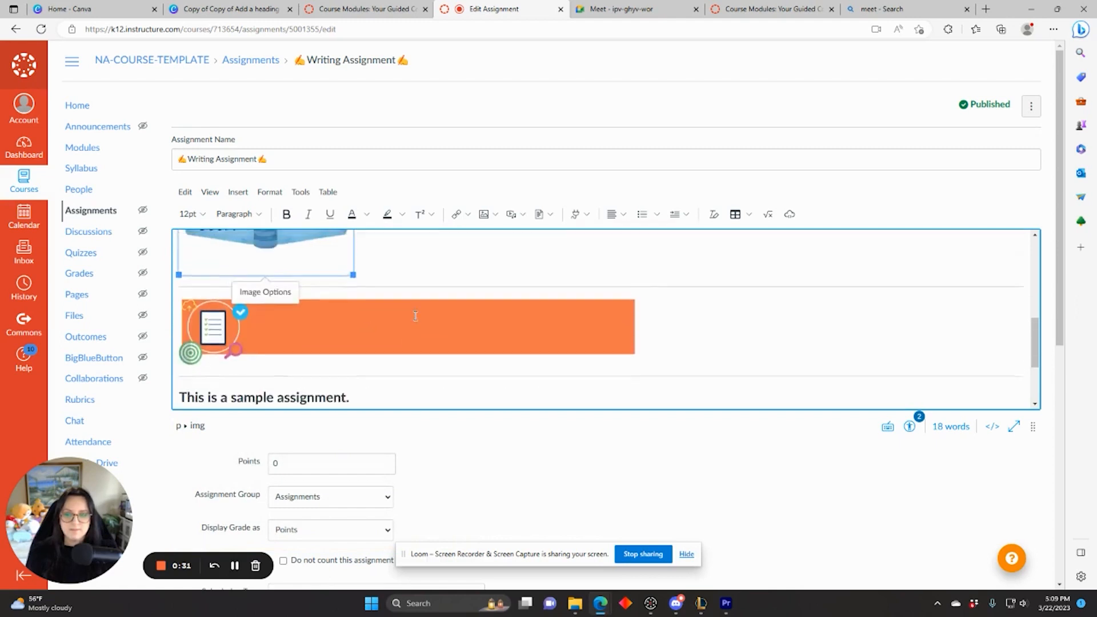
{"action": "scroll", "coordinate": [417, 318], "scroll_direction": "up", "scroll_amount": 1}
{"action": "left_click_drag", "start_coordinate": [354, 383], "coordinate": [331, 374]}
{"action": "scroll", "coordinate": [387, 353], "scroll_direction": "up", "scroll_amount": 1}
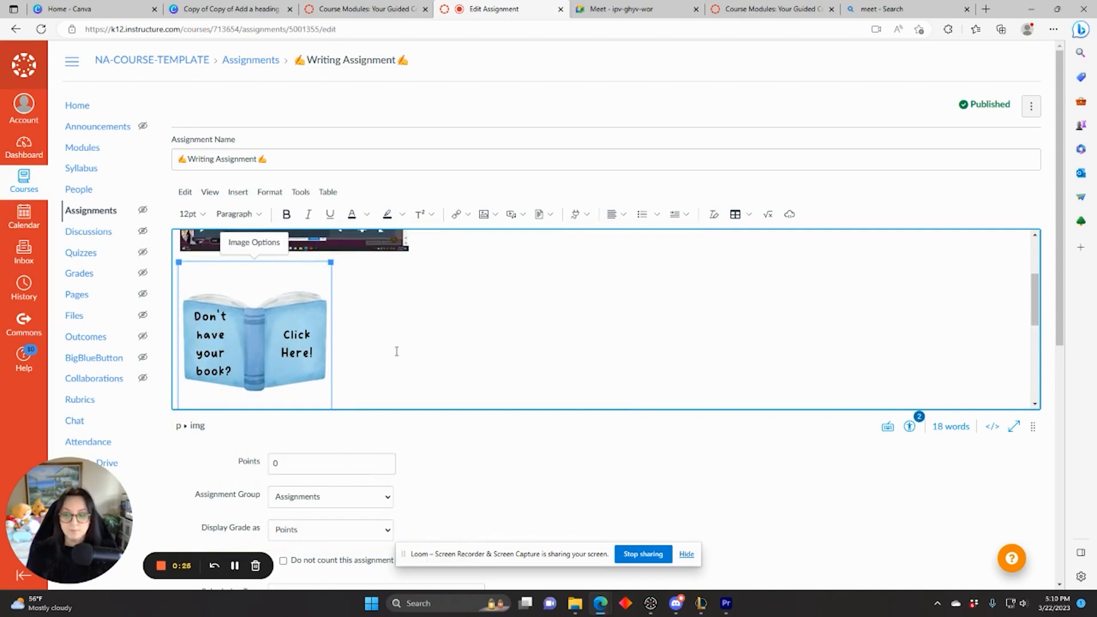